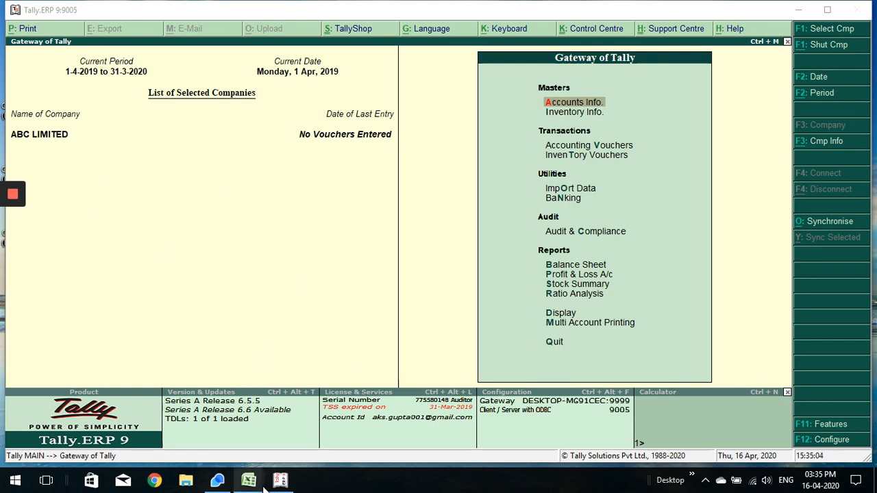
# Switch to the bank statement workbook in Excel and widen columns A to F so the transaction dates and details are readable.
pyautogui.moveTo(249, 482)
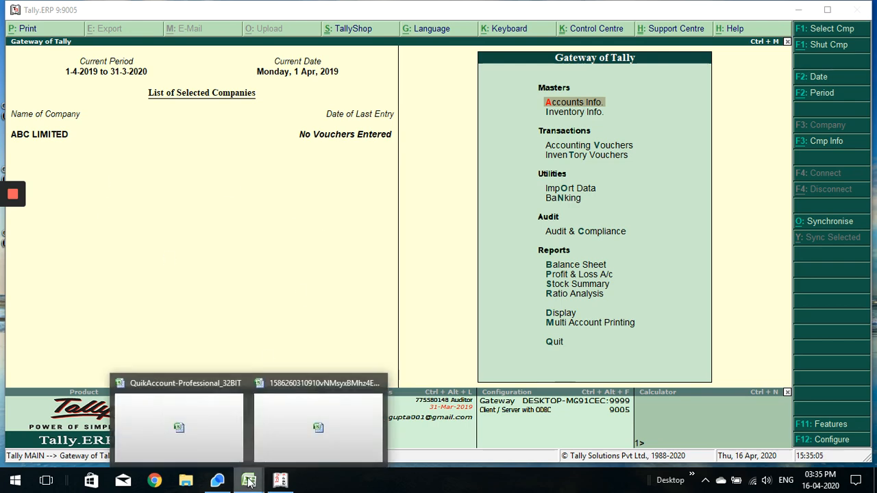
pyautogui.click(304, 426)
pyautogui.hotkey('ctrl', 'Down')
pyautogui.hotkey('ctrl', 'Down')
pyautogui.hotkey('ctrl', 'Down')
pyautogui.hotkey('ctrl', 'Down')
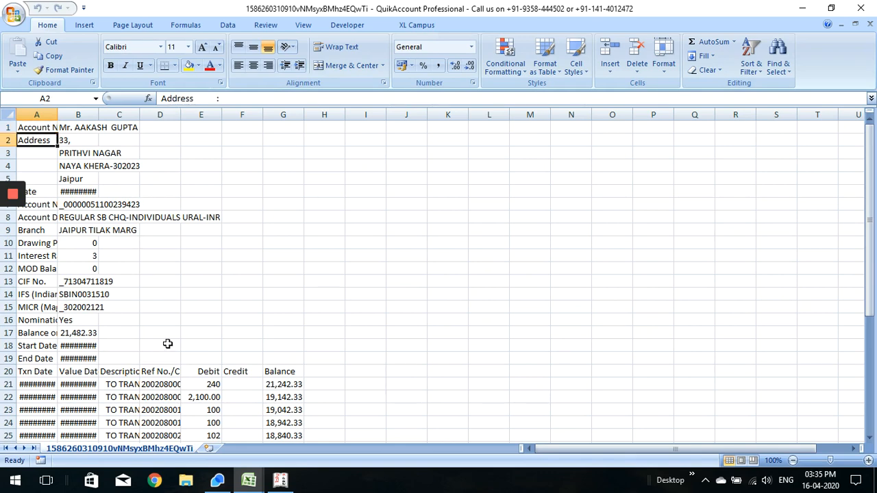
pyautogui.press('Down')
pyautogui.press('Down')
pyautogui.press('Down')
pyautogui.press('Down')
pyautogui.press('Down')
pyautogui.press('Down')
pyautogui.press('Down')
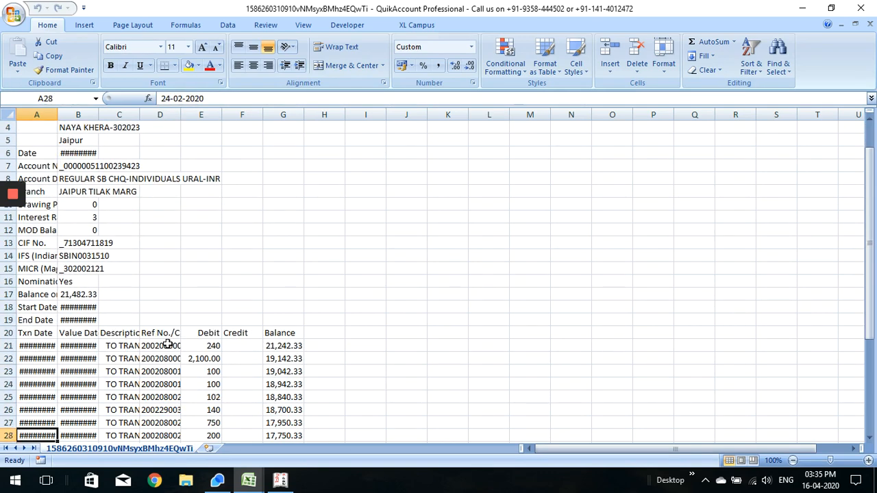
pyautogui.moveTo(57, 115); pyautogui.dragTo(615, 114)
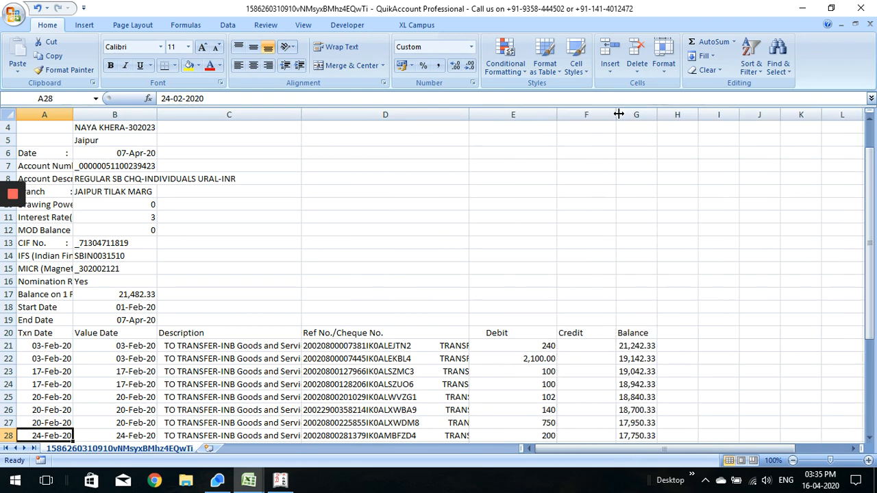
# Delete the account header rows 1 to 19 above the transaction table and widen the Balance column to show its full amounts.
pyautogui.moveTo(8, 320); pyautogui.dragTo(3, 94)
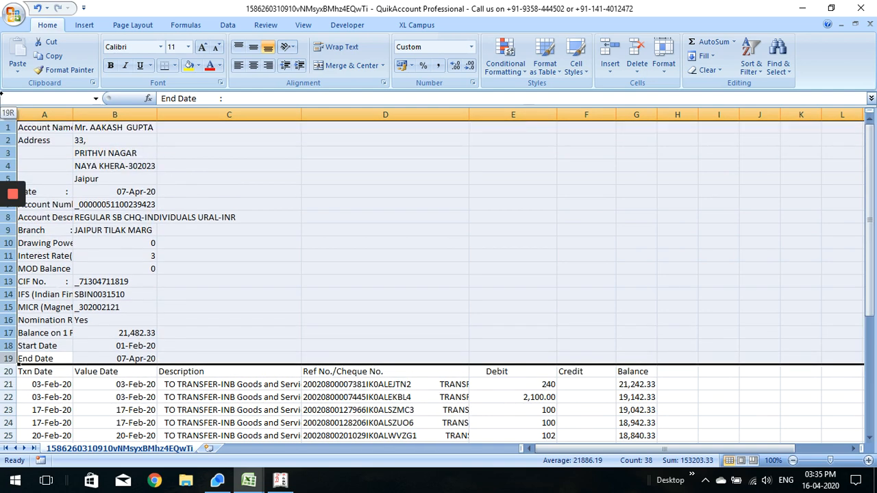
pyautogui.moveTo(3, 128); pyautogui.dragTo(6, 127)
pyautogui.rightClick(7, 127)
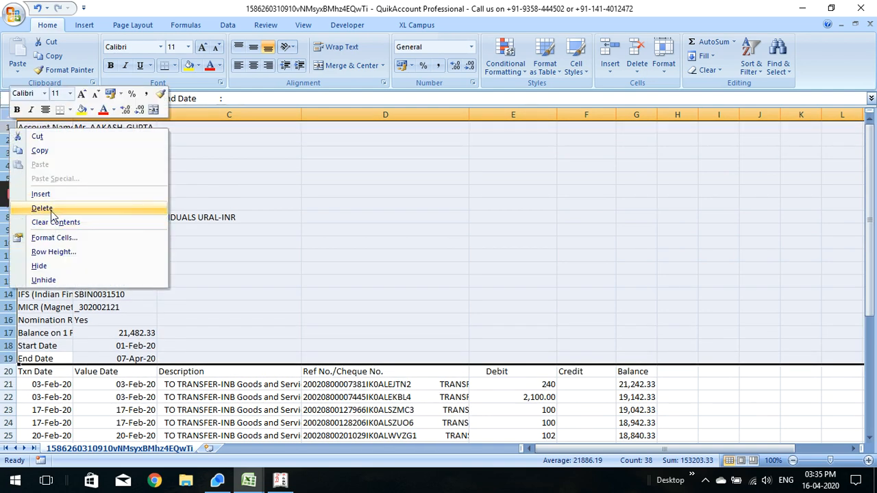
pyautogui.click(50, 208)
pyautogui.click(235, 167)
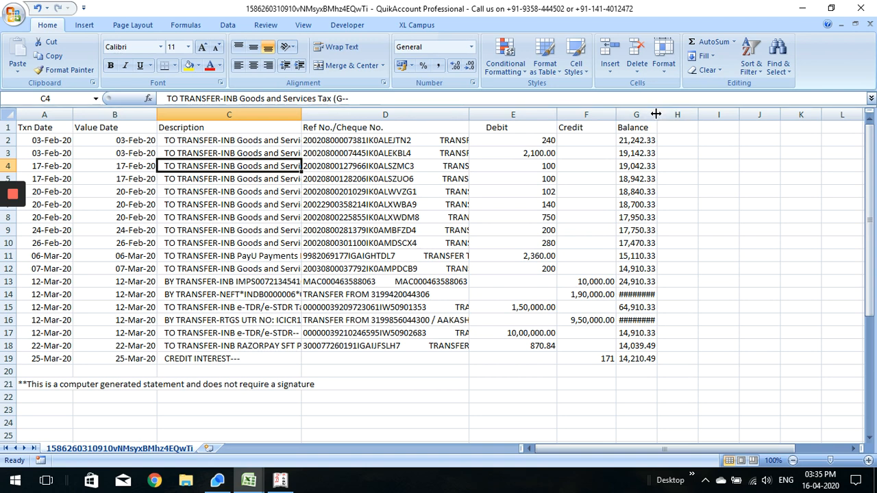
pyautogui.moveTo(658, 115); pyautogui.dragTo(677, 116)
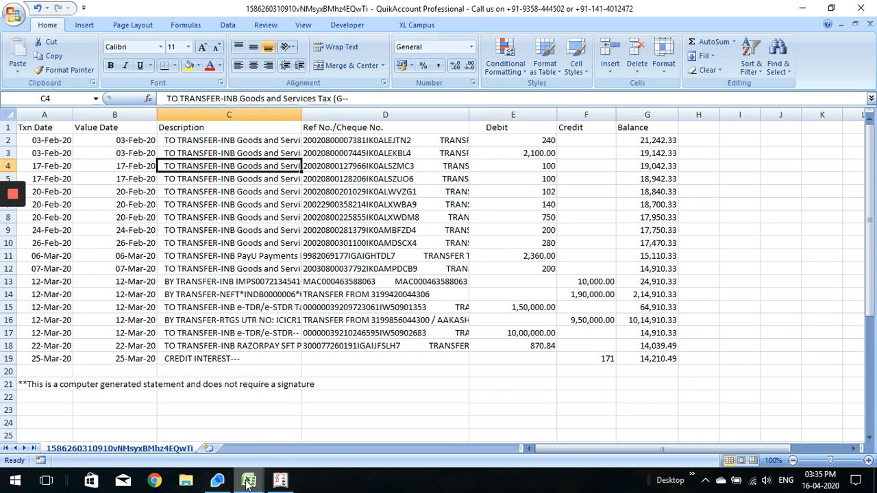
# Switch to the QuikAccount-Professional_32BIT workbook and check the Registration details and the Tally port on the HELP sheet.
pyautogui.moveTo(250, 486)
pyautogui.click(196, 424)
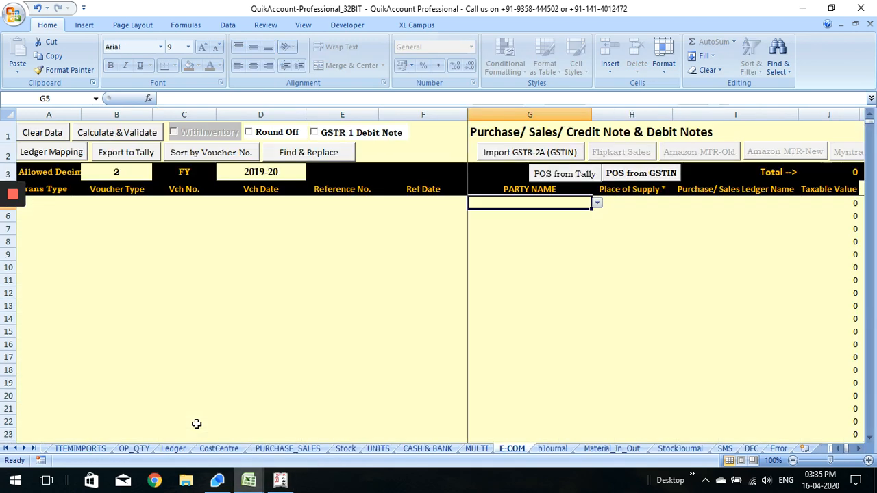
pyautogui.click(7, 449)
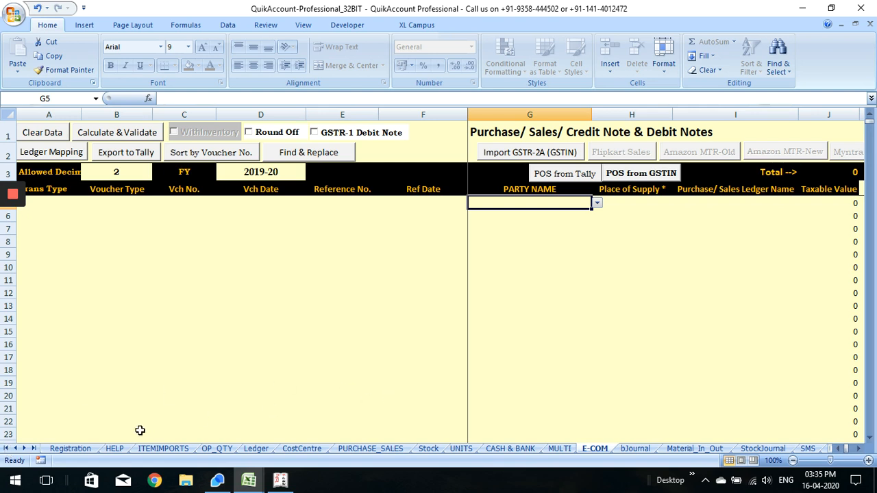
pyautogui.click(72, 449)
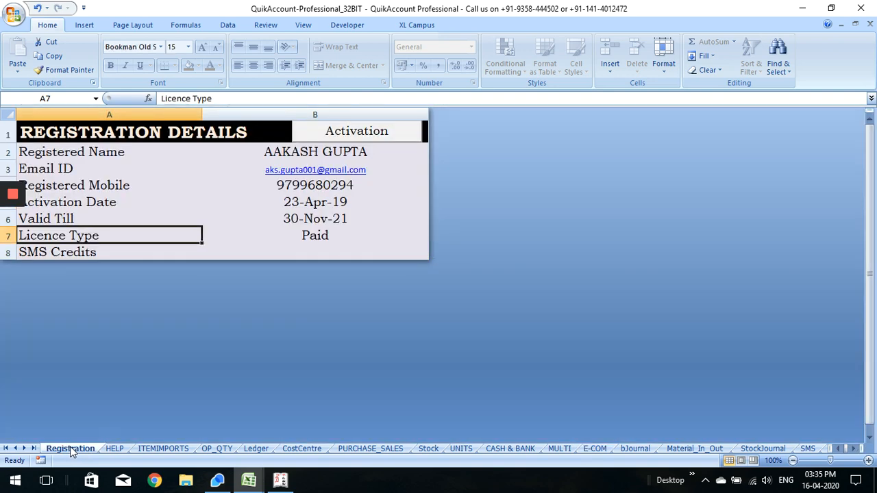
pyautogui.click(115, 449)
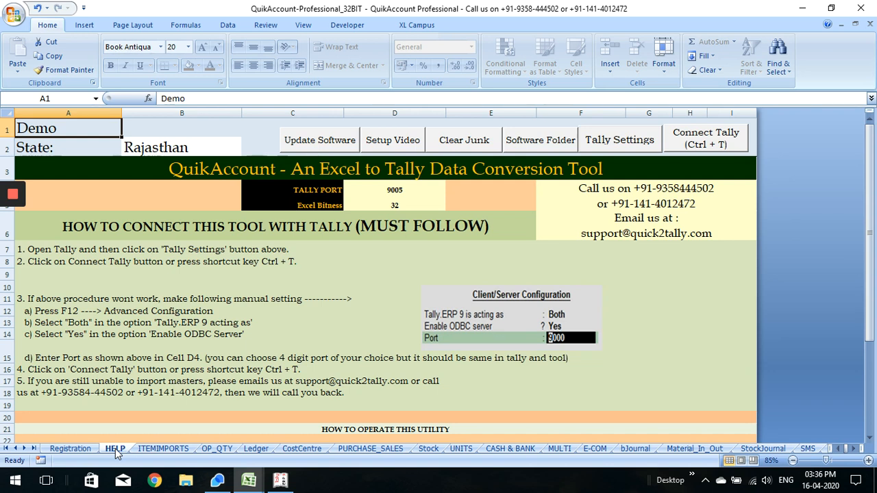
pyautogui.click(388, 192)
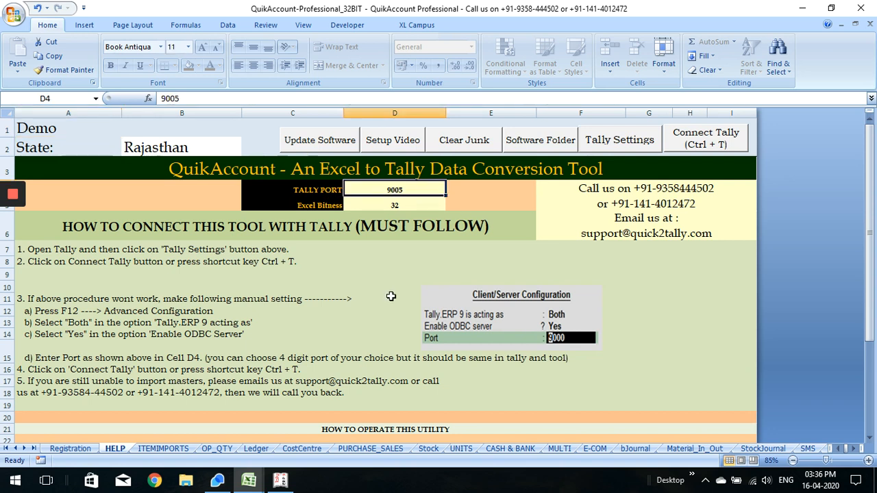
# Switch to Tally.ERP 9 and check its client/server mode, ODBC server and port in the advanced configuration.
pyautogui.click(281, 481)
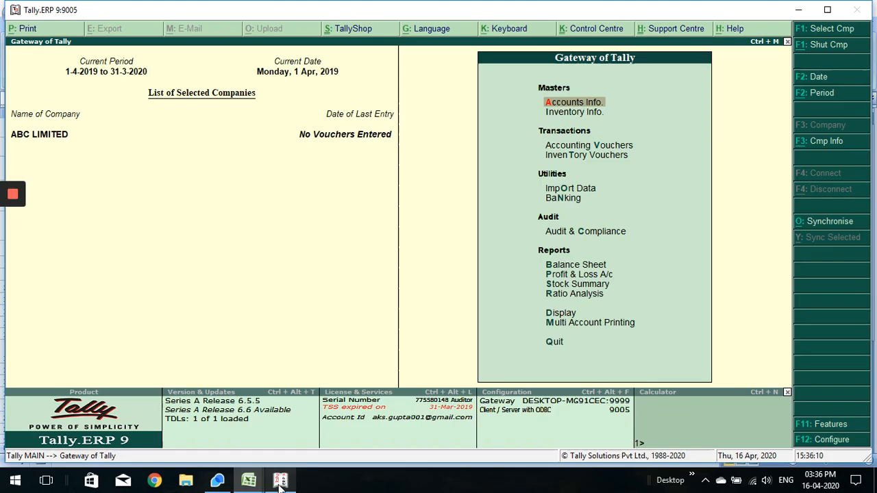
pyautogui.click(616, 414)
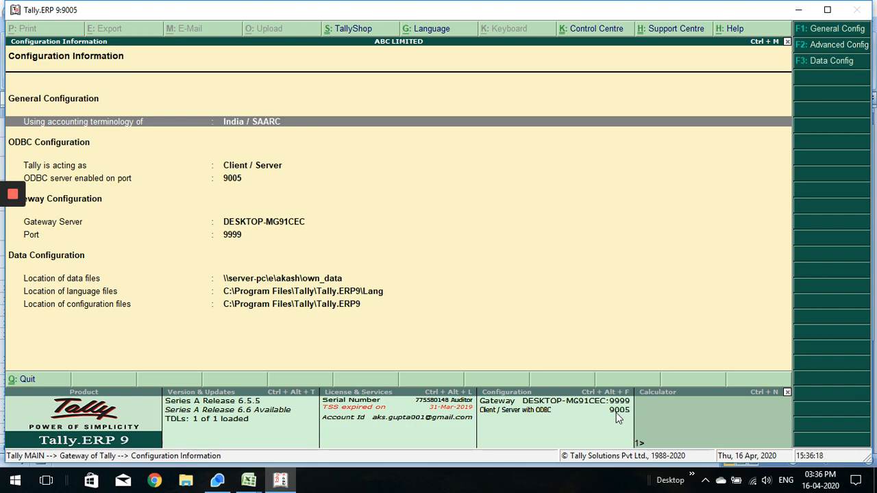
pyautogui.press('Down')
pyautogui.press('Down')
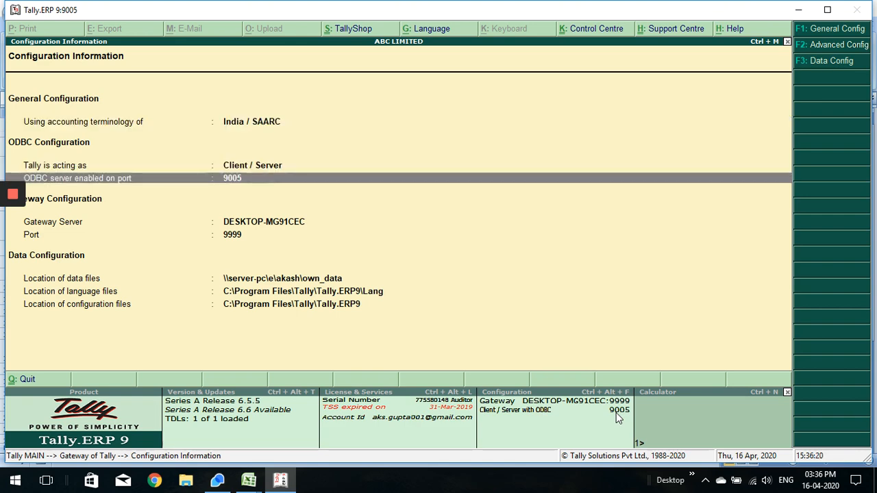
pyautogui.press('Return')
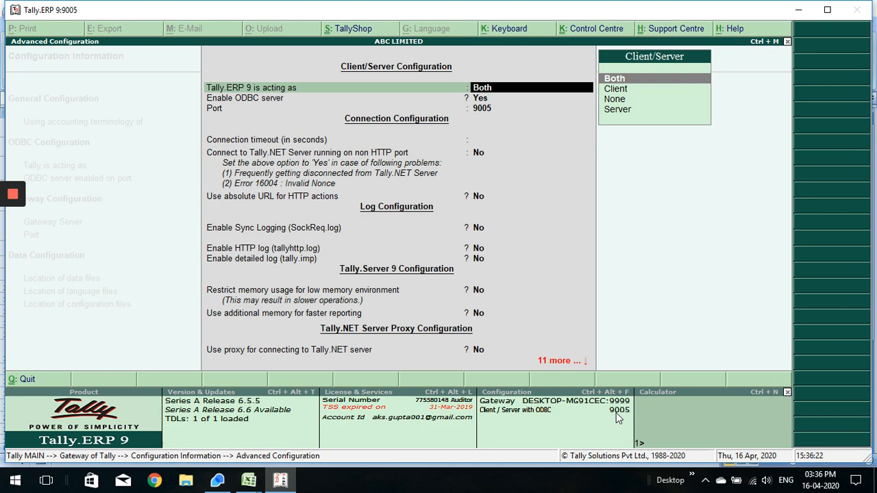
pyautogui.press('Escape')
pyautogui.press('y')
pyautogui.press('Escape')
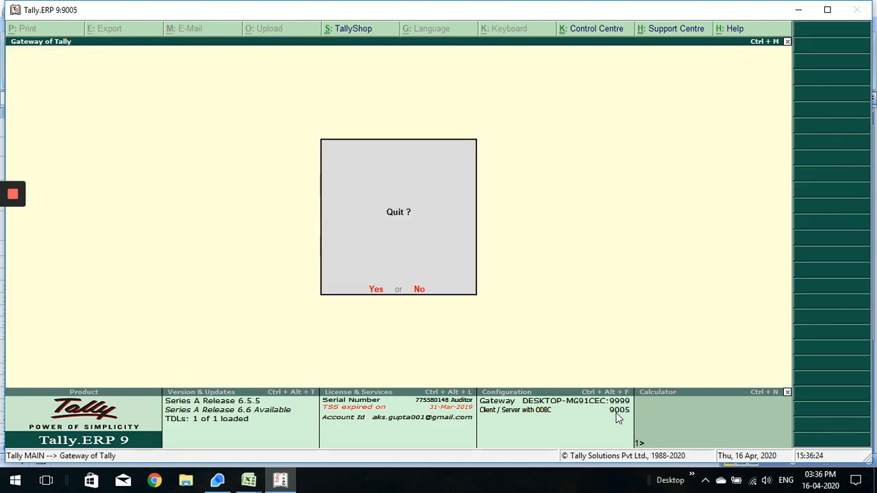
pyautogui.press('Escape')
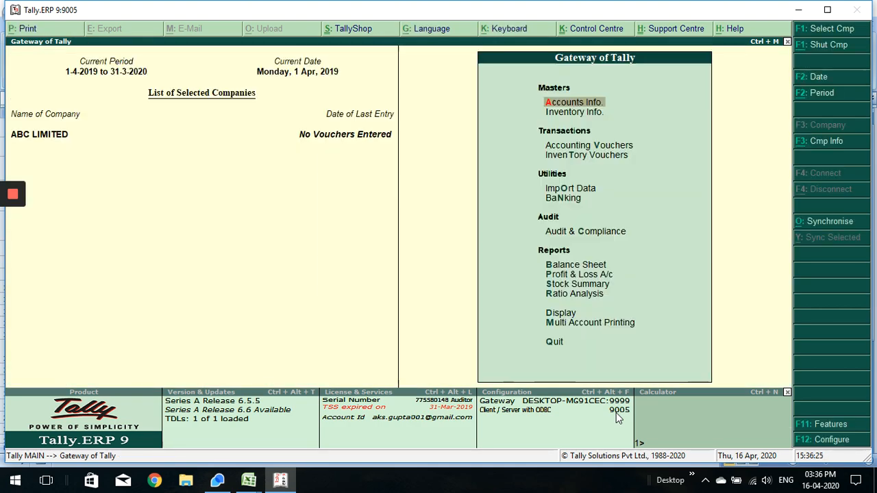
# Return to the QuikAccount workbook and connect it to Tally to import the masters of ABC LIMITED.
pyautogui.click(249, 479)
pyautogui.click(180, 424)
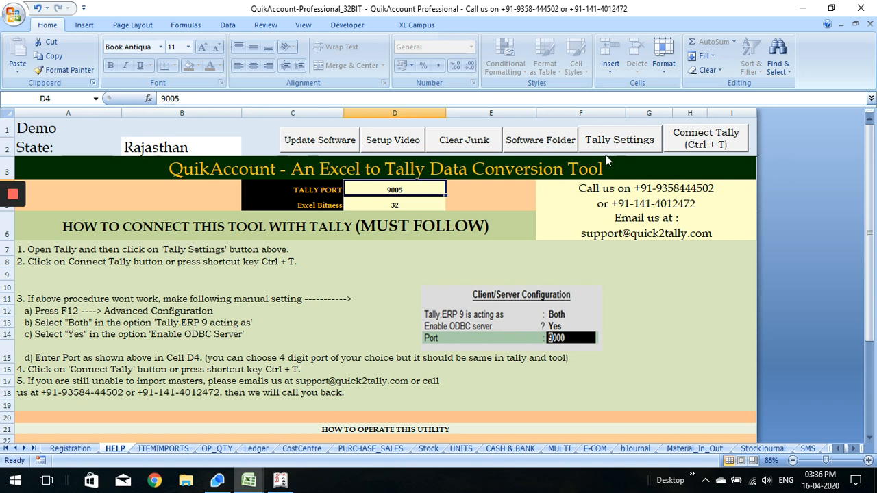
pyautogui.click(692, 148)
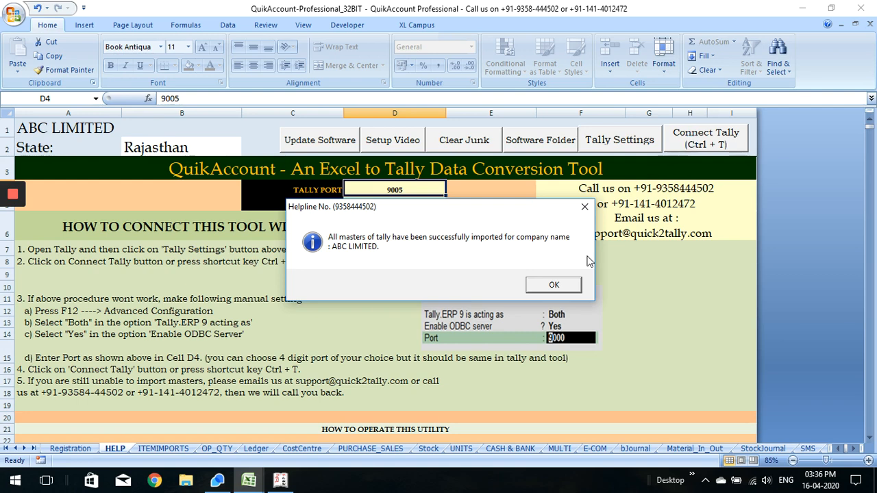
pyautogui.click(551, 286)
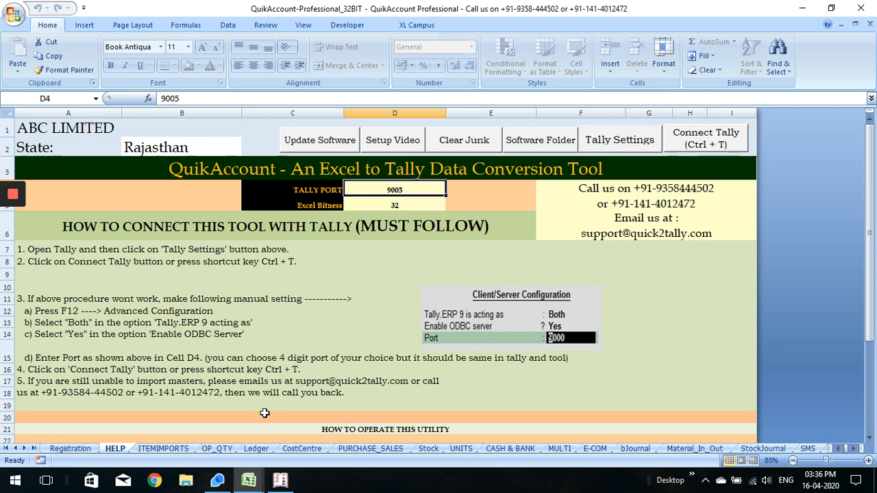
# Open the CASH & BANK sheet and look through the ledger list in cell AO1 for the bank ledger.
pyautogui.click(517, 451)
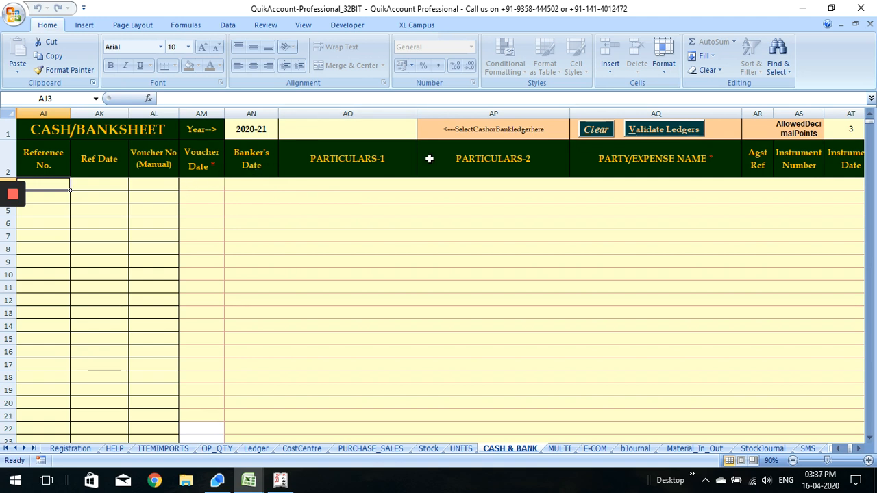
pyautogui.click(394, 130)
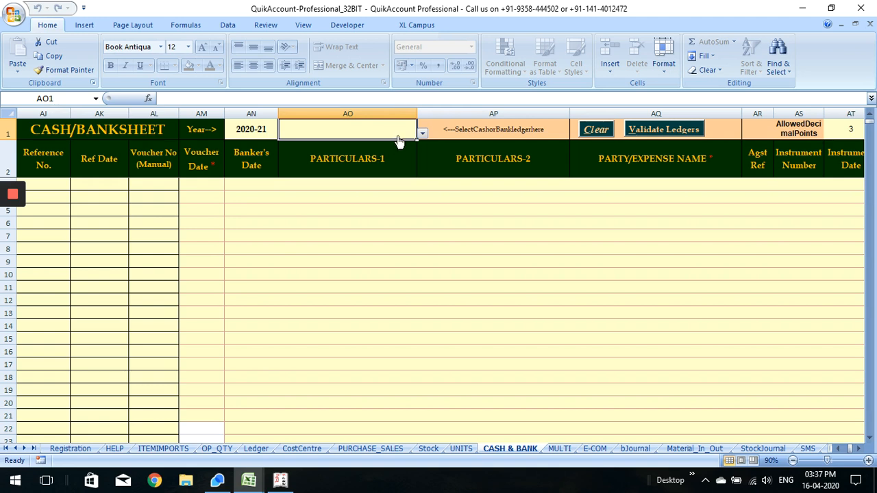
pyautogui.hotkey('alt', 'Down')
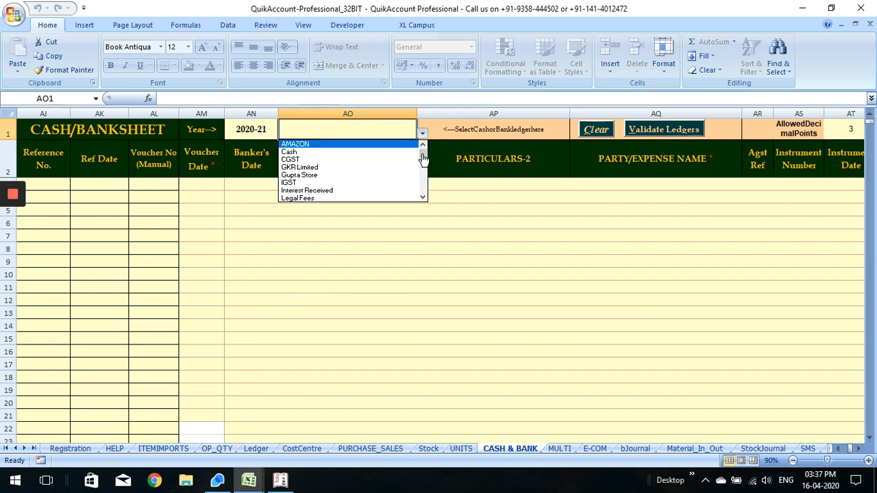
pyautogui.moveTo(422, 157); pyautogui.dragTo(421, 96)
pyautogui.click(403, 135)
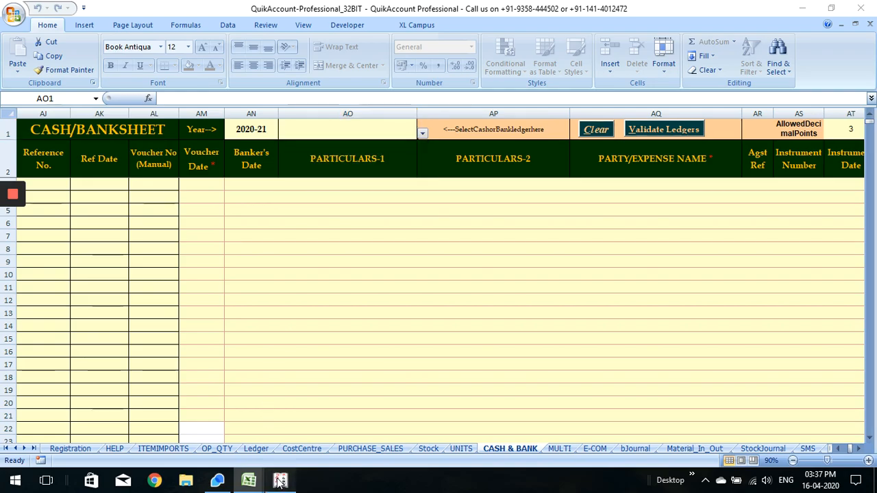
# Switch to Tally.ERP 9 and start creating a single ledger for ABC LIMITED.
pyautogui.click(280, 480)
pyautogui.press('Return')
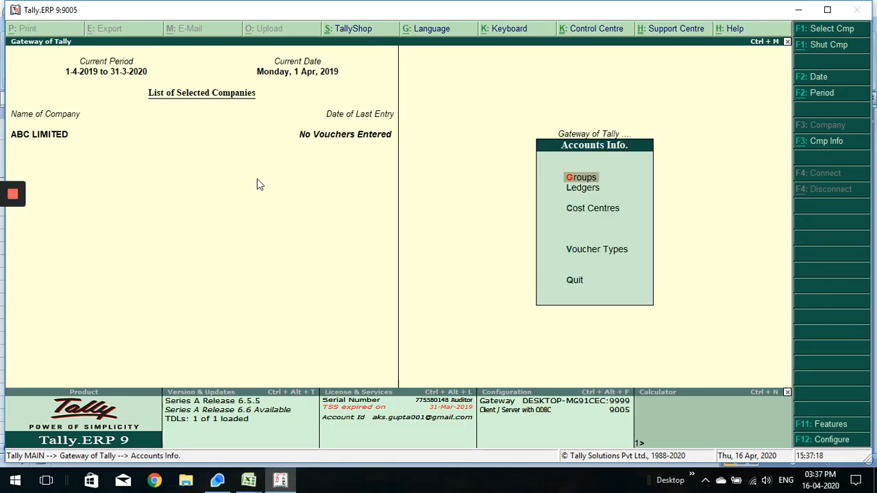
pyautogui.press('Down')
pyautogui.press('Return')
pyautogui.press('Return')
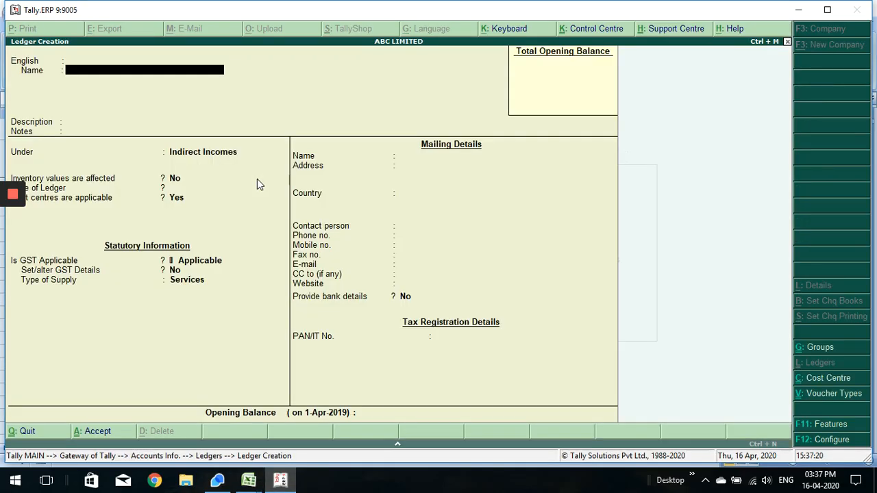
pyautogui.write('Sbi Bnak')
pyautogui.press('Return')
pyautogui.press('Return')
pyautogui.press('Return')
pyautogui.press('Return')
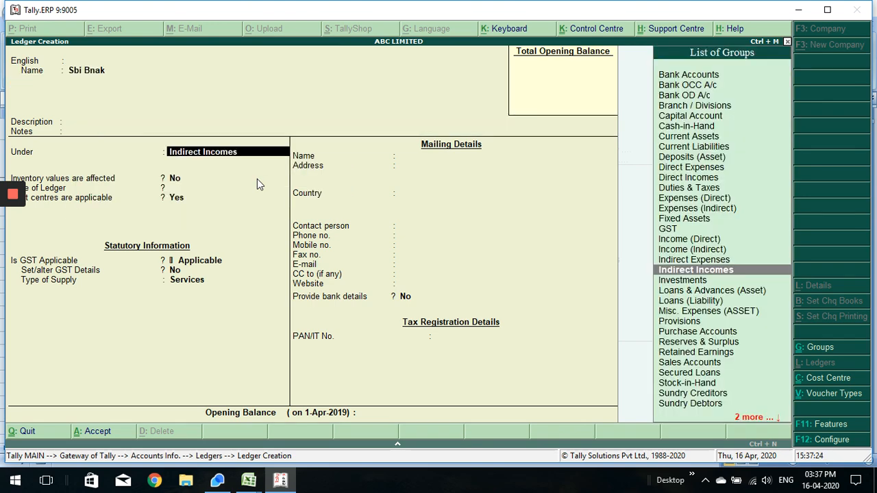
pyautogui.press('BackSpace')
pyautogui.press('BackSpace')
pyautogui.press('BackSpace')
pyautogui.press('BackSpace')
pyautogui.press('Return')
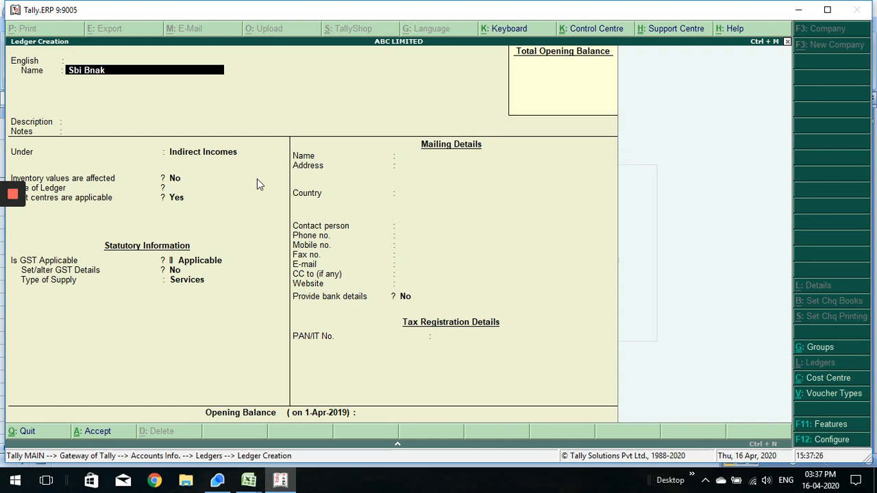
# Name the new ledger SBI BANK, place it under Bank Accounts, save it and return to the Gateway of Tally.
pyautogui.write('SBI BANK')
pyautogui.press('Return')
pyautogui.press('Return')
pyautogui.press('Return')
pyautogui.press('Return')
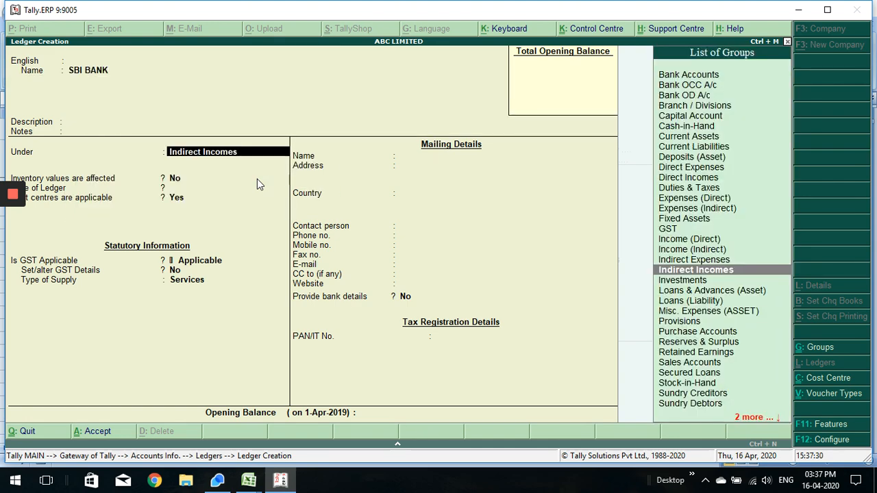
pyautogui.write('BAN')
pyautogui.press('Return')
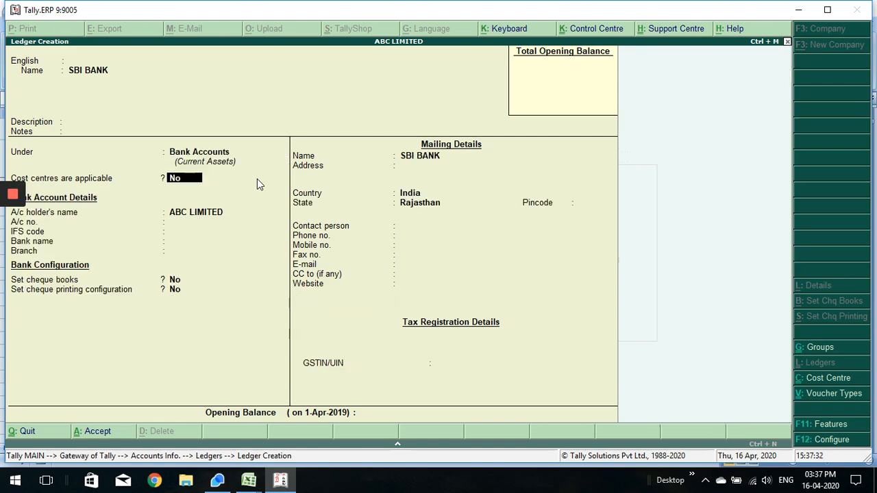
pyautogui.hotkey('ctrl', 'a')
pyautogui.press('Escape')
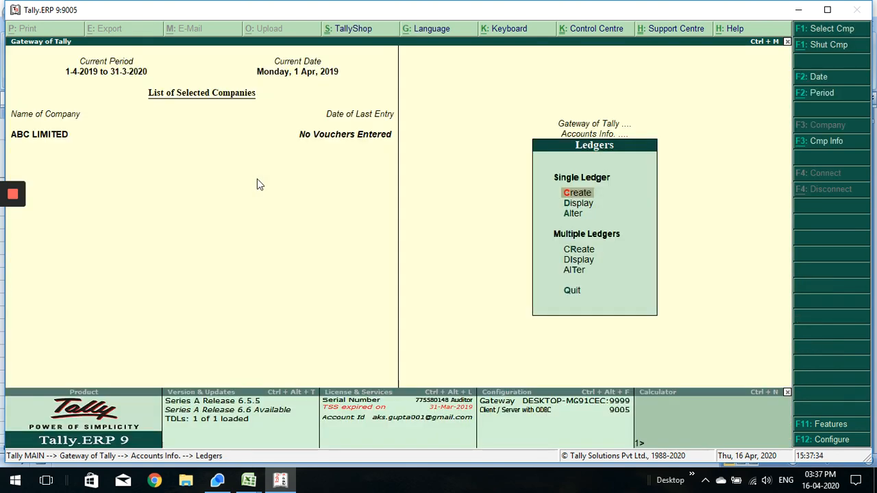
pyautogui.press('Escape')
pyautogui.press('Escape')
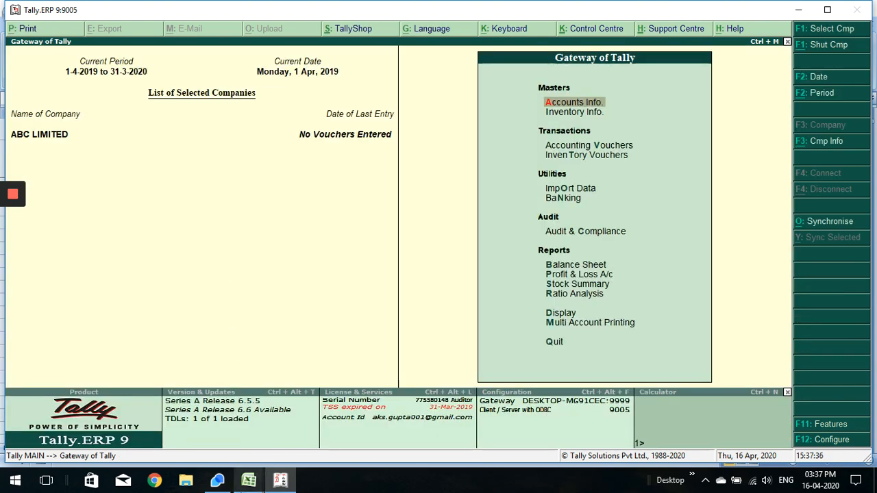
# Switch to the QuikAccount workbook and reconnect it to Tally from the HELP sheet to re-import the masters of ABC LIMITED.
pyautogui.click(248, 481)
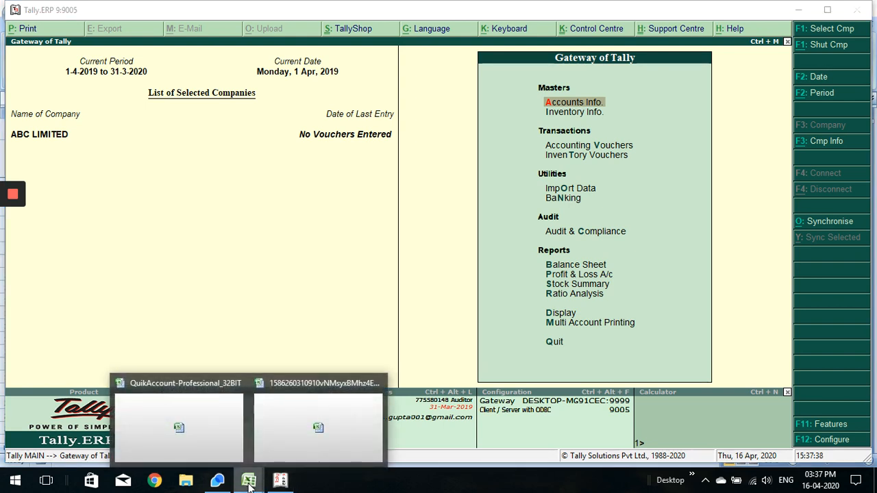
pyautogui.click(211, 422)
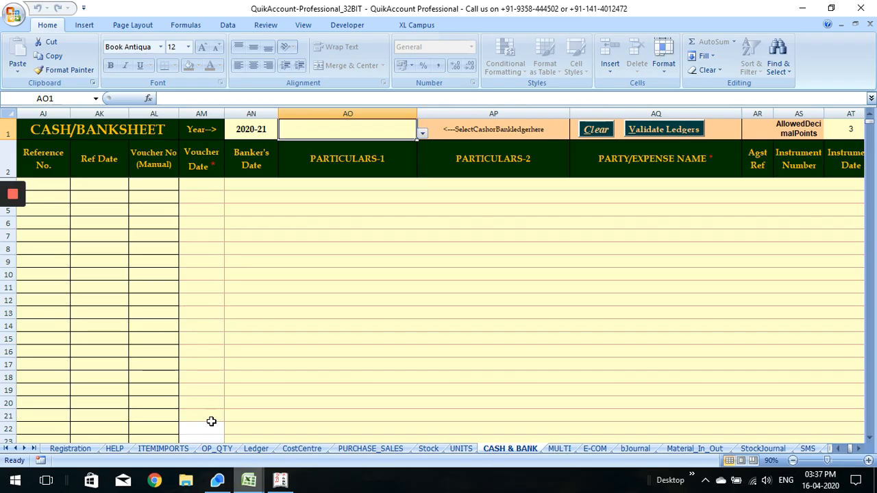
pyautogui.click(290, 258)
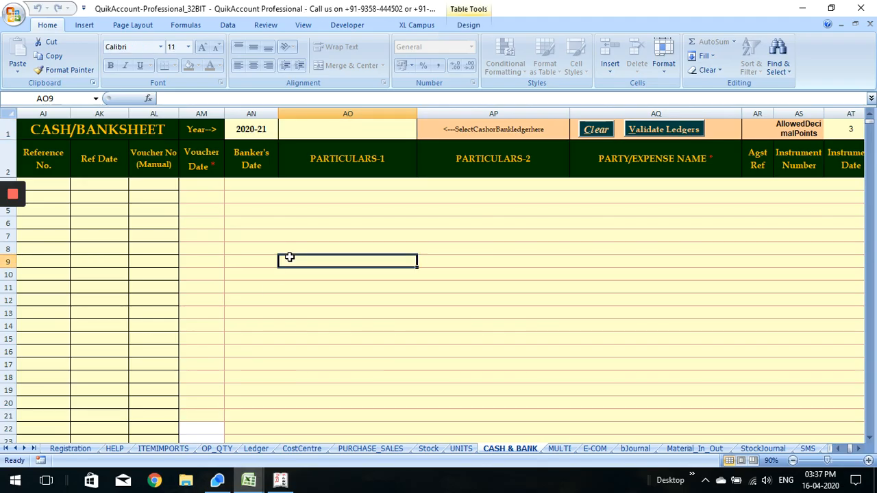
pyautogui.click(115, 448)
pyautogui.click(703, 134)
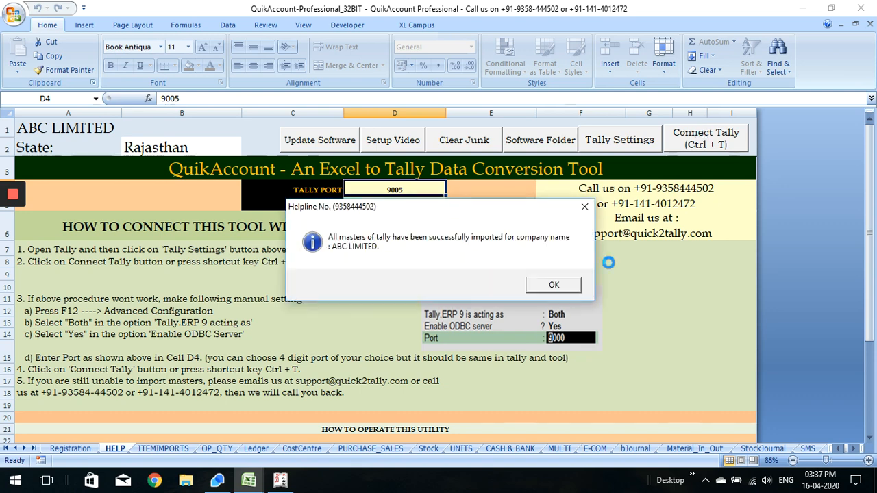
pyautogui.click(570, 284)
# Return to the CASH & BANK sheet and browse the ledger choices of cell AO1 for SBI BANK.
pyautogui.click(511, 449)
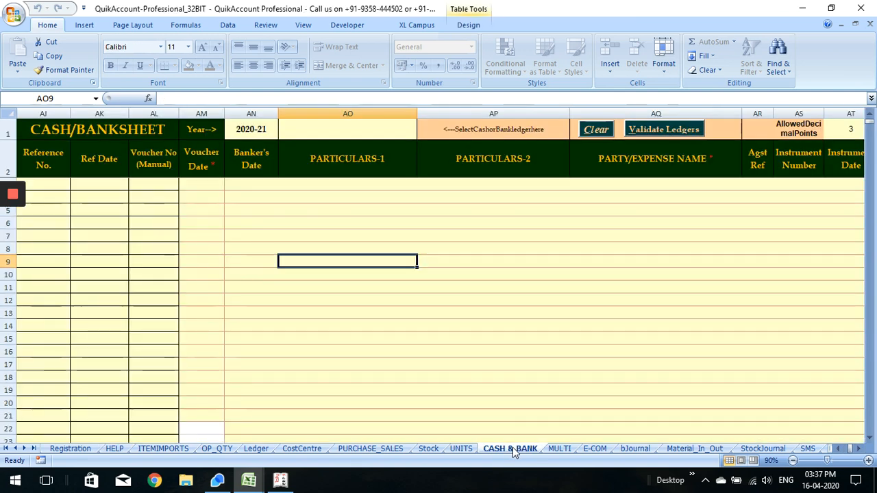
pyautogui.click(308, 128)
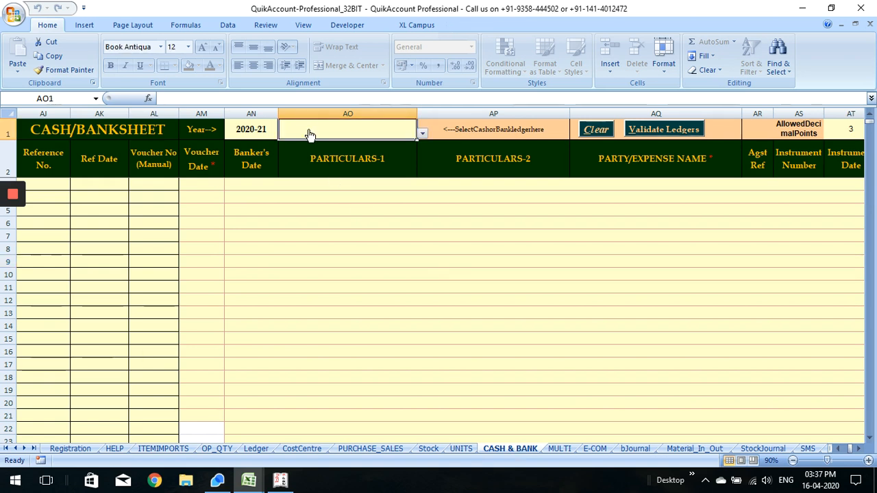
pyautogui.hotkey('alt', 'Down')
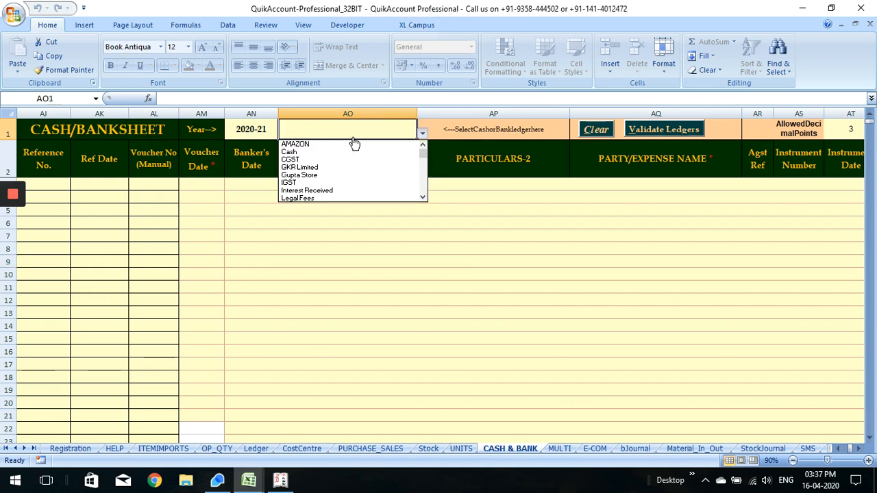
pyautogui.press('Escape')
pyautogui.hotkey('alt', 'Down')
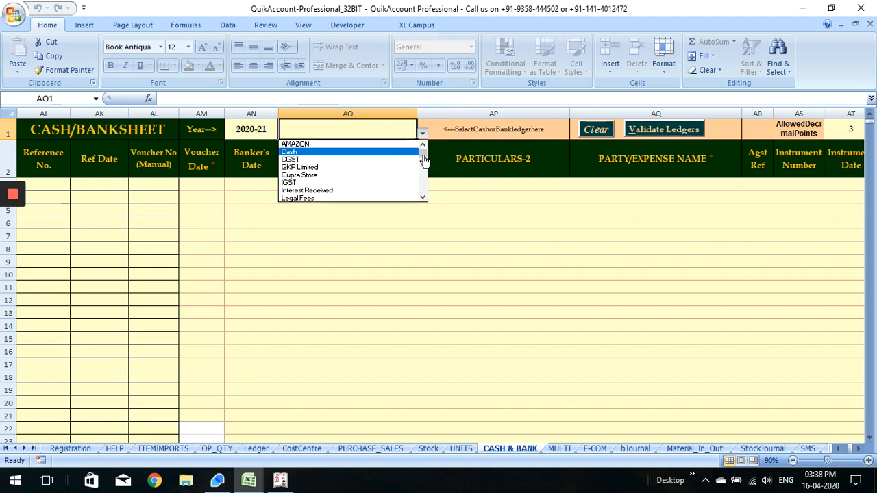
pyautogui.moveTo(424, 164)
pyautogui.mouseDown()
pyautogui.moveTo(424, 184)
pyautogui.moveTo(426, 171)
pyautogui.mouseUp()
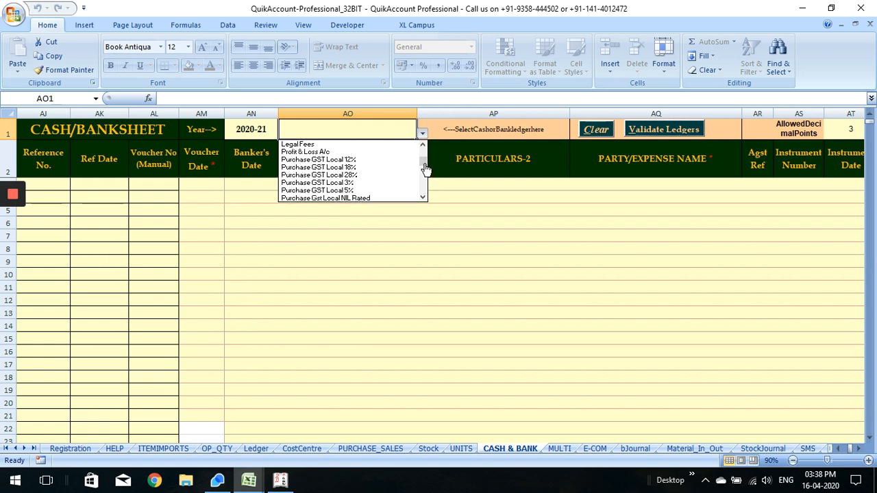
pyautogui.click(409, 137)
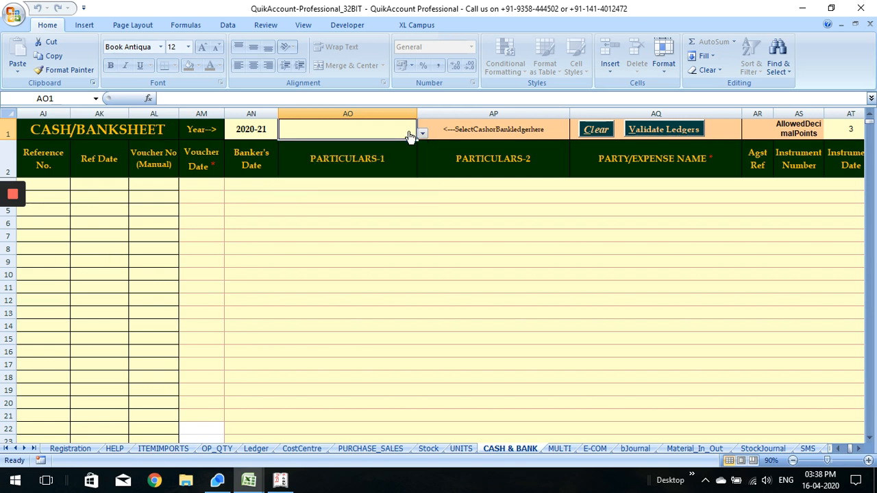
# Use XL Campus List Search with "BAN" to enter SBI BANK as the bank ledger in cell AO1.
pyautogui.click(424, 27)
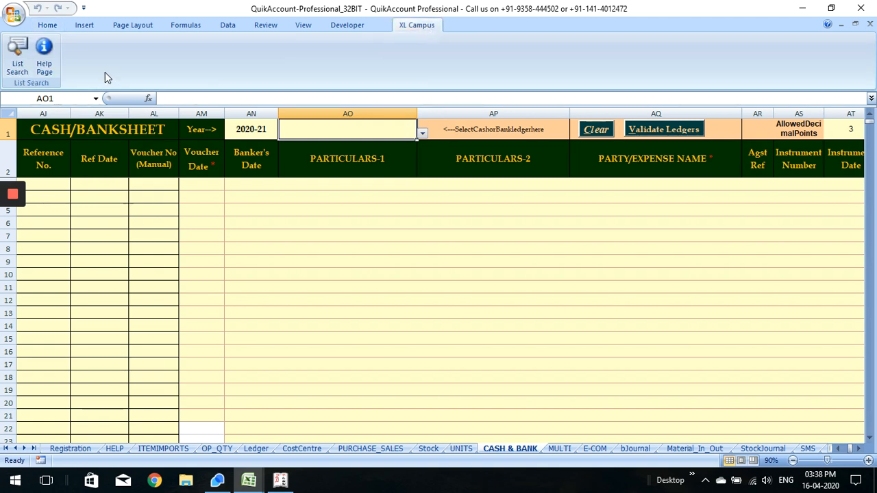
pyautogui.click(19, 64)
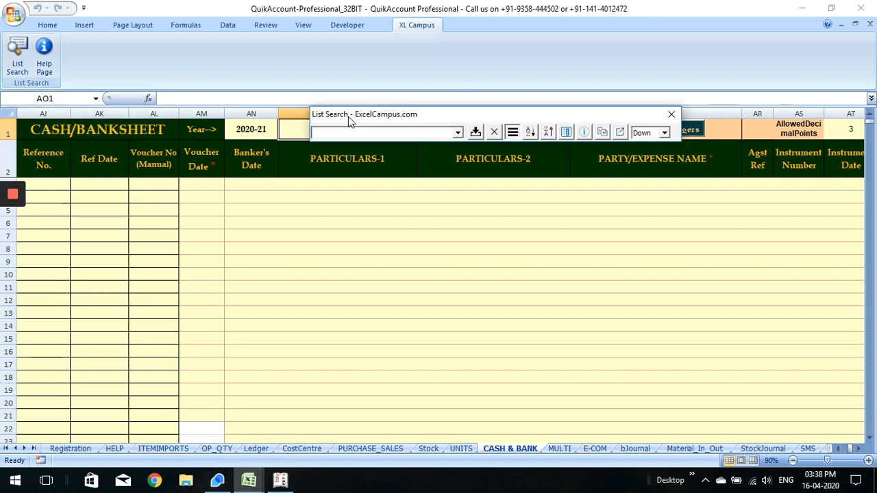
pyautogui.moveTo(348, 116); pyautogui.dragTo(325, 140)
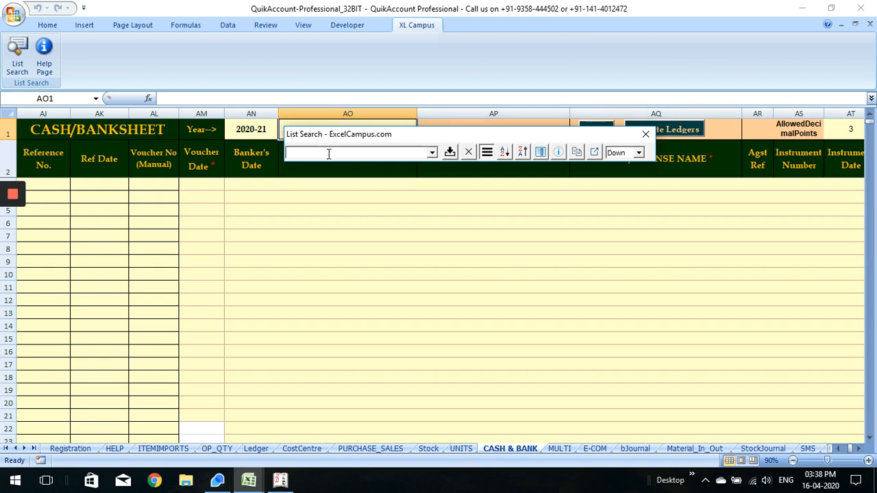
pyautogui.write('AN')
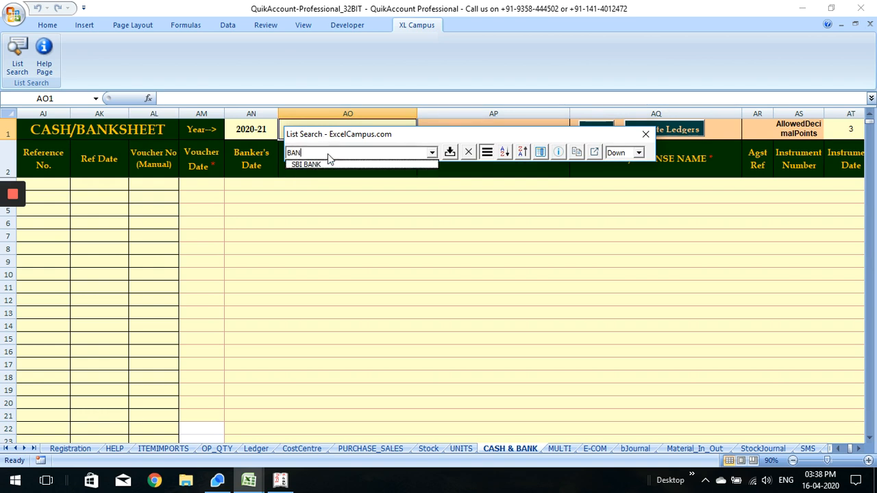
pyautogui.press('Down')
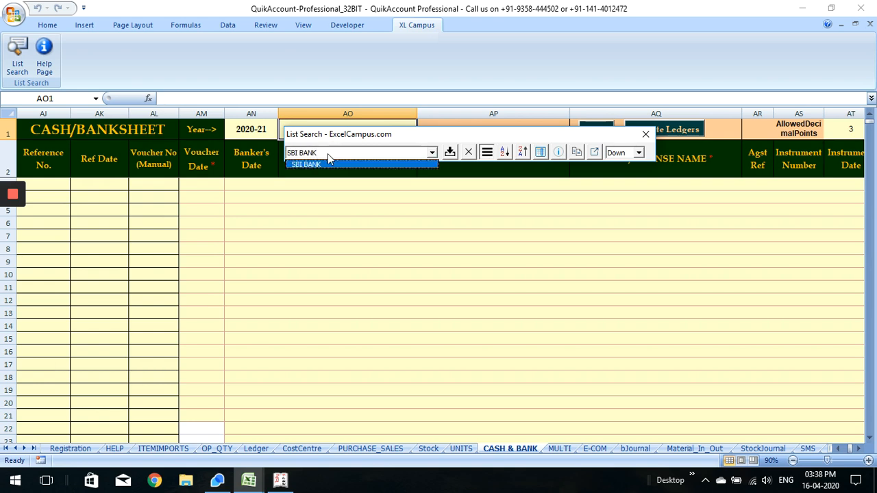
pyautogui.press('Return')
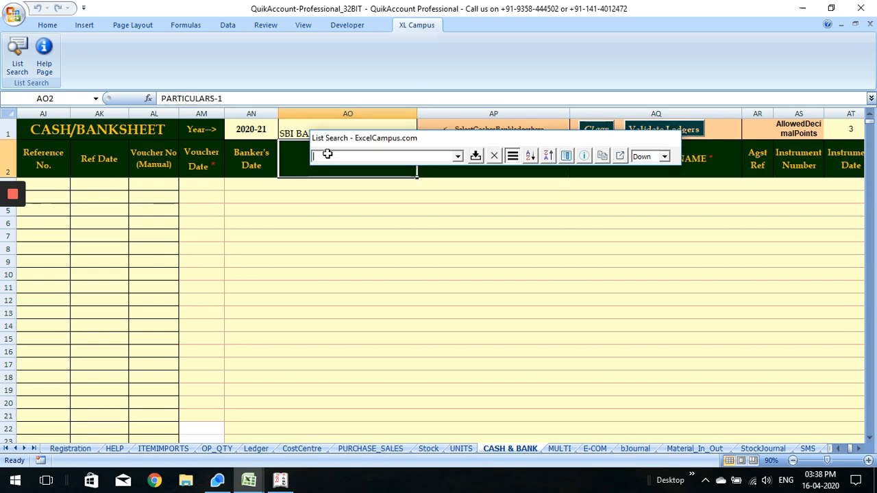
pyautogui.press('Escape')
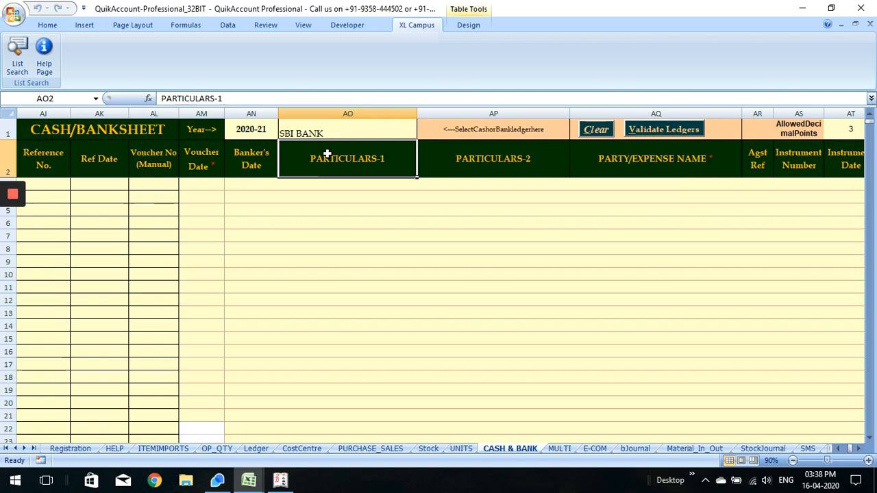
# Copy the value dates B2:B19 from the bank statement workbook into the Voucher Date and Banker's Date columns, starting at row 3.
pyautogui.click(201, 181)
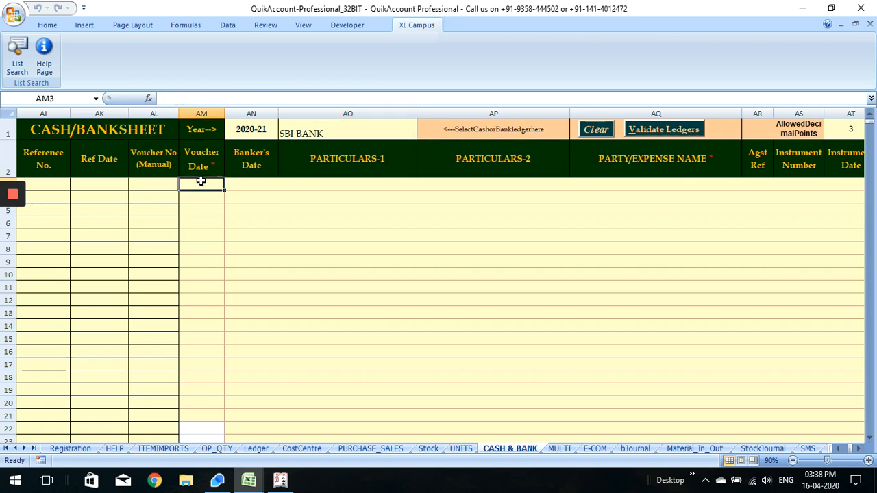
pyautogui.click(251, 481)
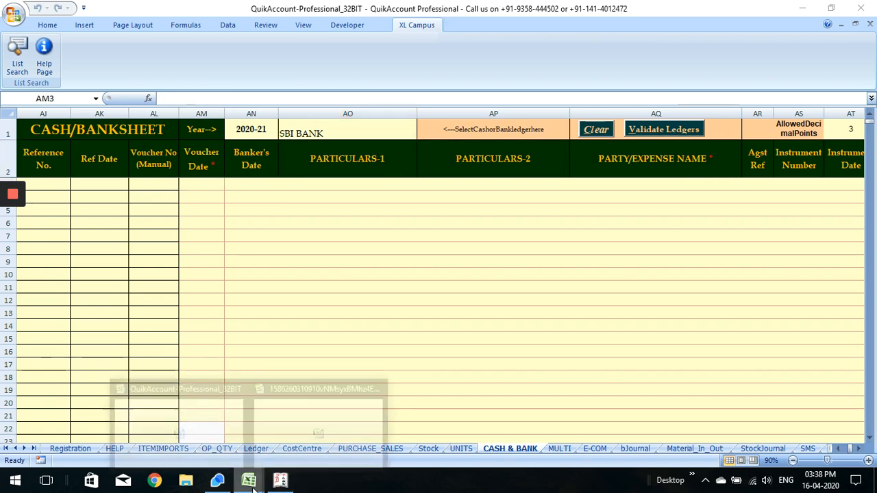
pyautogui.click(333, 426)
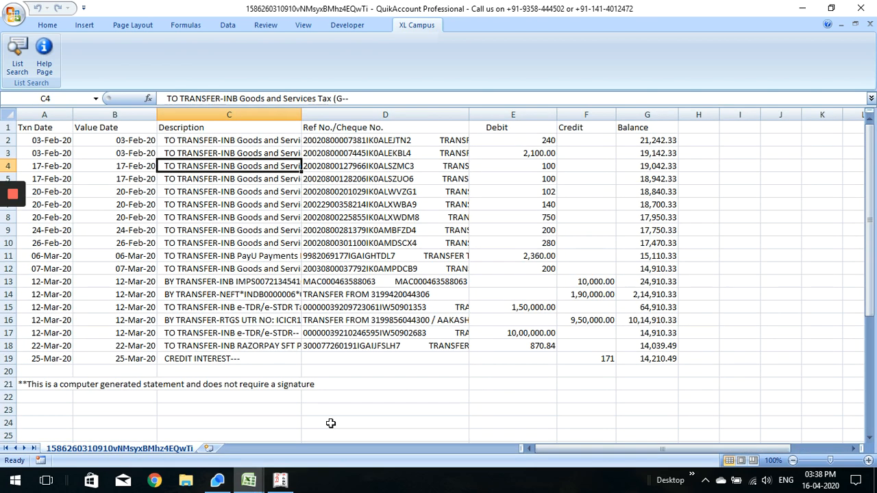
pyautogui.click(134, 142)
pyautogui.hotkey('shift', 'Down')
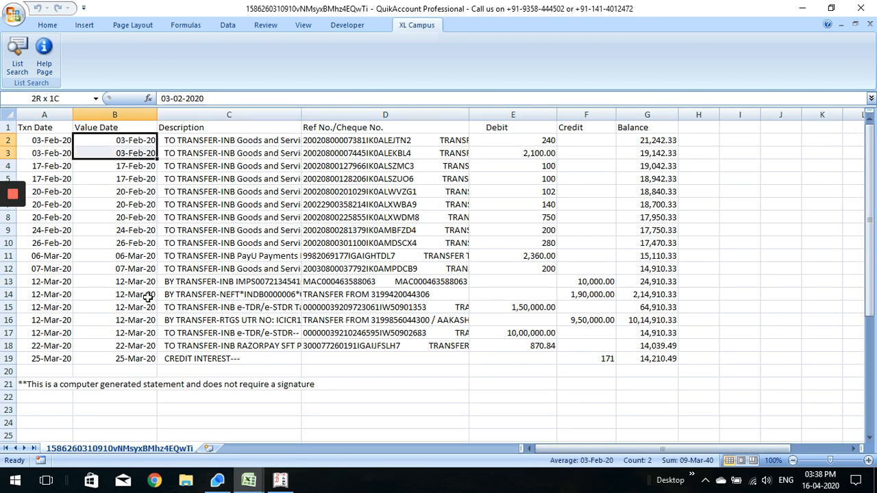
pyautogui.hotkey('shift', 'Down')
pyautogui.hotkey('shift', 'Down')
pyautogui.hotkey('shift', 'Down')
pyautogui.hotkey('shift', 'Down')
pyautogui.hotkey('shift', 'Down')
pyautogui.hotkey('shift', 'Down')
pyautogui.hotkey('shift', 'Down')
pyautogui.hotkey('shift', 'Down')
pyautogui.hotkey('shift', 'Down')
pyautogui.hotkey('shift', 'Down')
pyautogui.hotkey('shift', 'Down')
pyautogui.hotkey('shift', 'Down')
pyautogui.hotkey('shift', 'Down')
pyautogui.hotkey('shift', 'Down')
pyautogui.hotkey('shift', 'Down')
pyautogui.hotkey('shift', 'Down')
pyautogui.hotkey('ctrl', 'c')
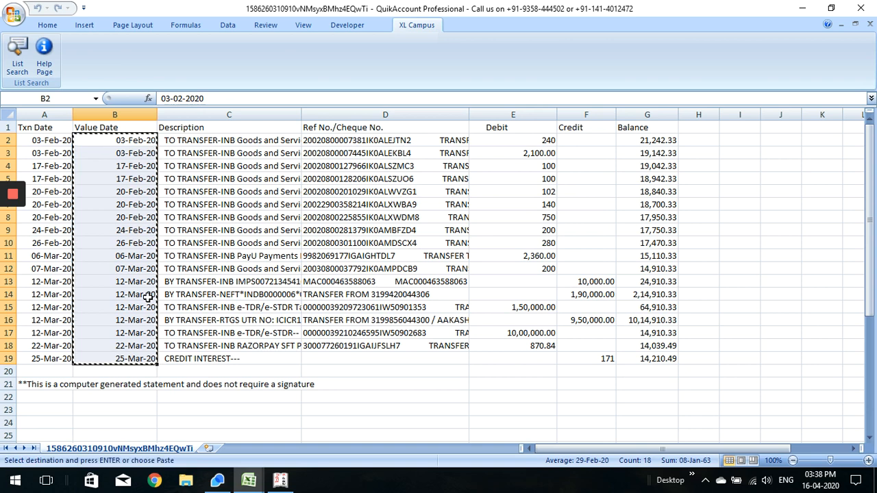
pyautogui.hotkey('alt', 'Tab')
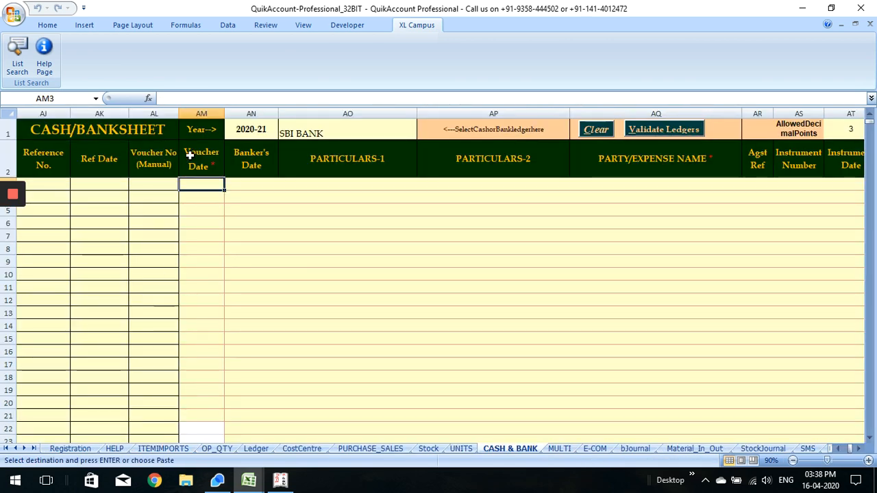
pyautogui.hotkey('ctrl', 'v')
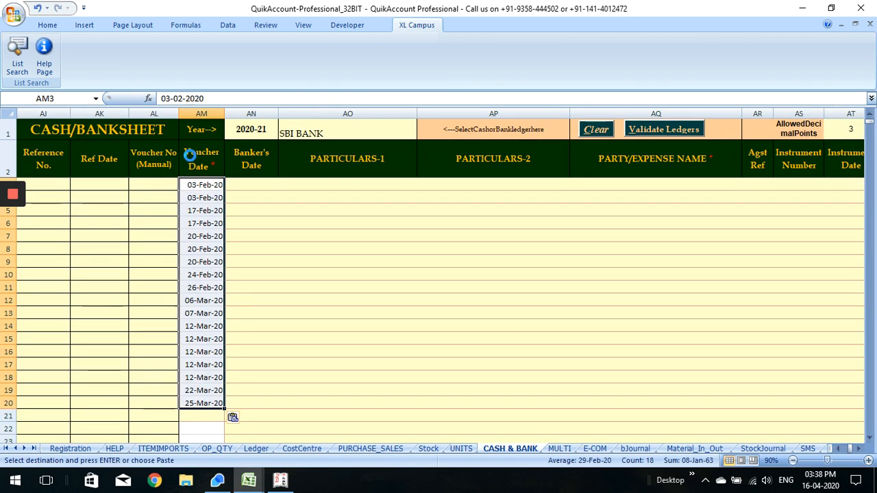
pyautogui.click(251, 186)
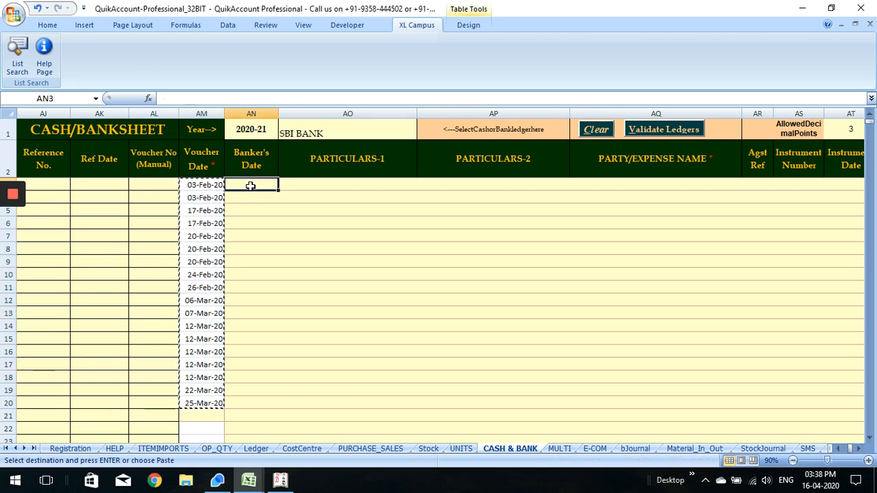
pyautogui.hotkey('ctrl', 'v')
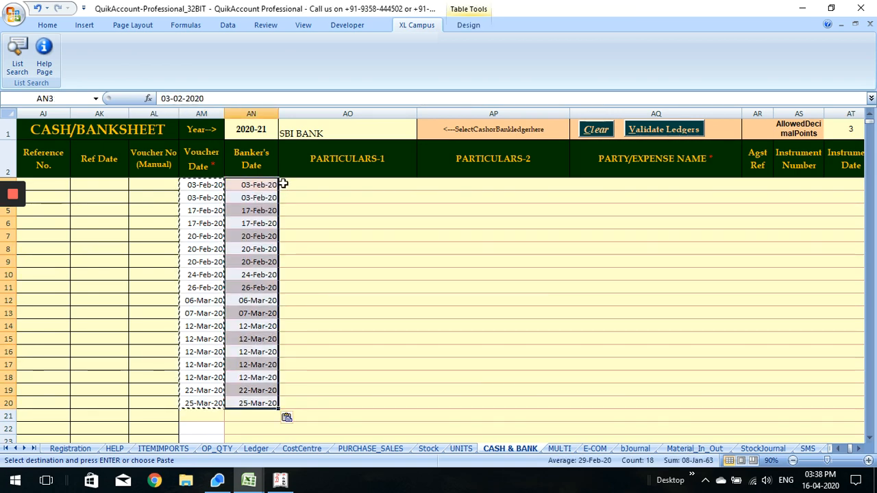
# Copy the statement's descriptions and reference numbers C2:D19 into PARTICULARS-1 and PARTICULARS-2 from cell AO3, and return to the statement.
pyautogui.click(289, 184)
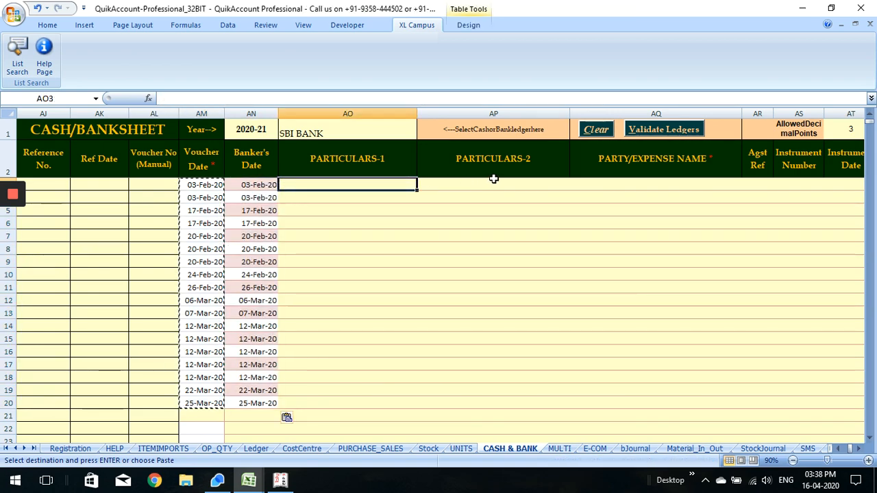
pyautogui.hotkey('ctrl', 'Tab')
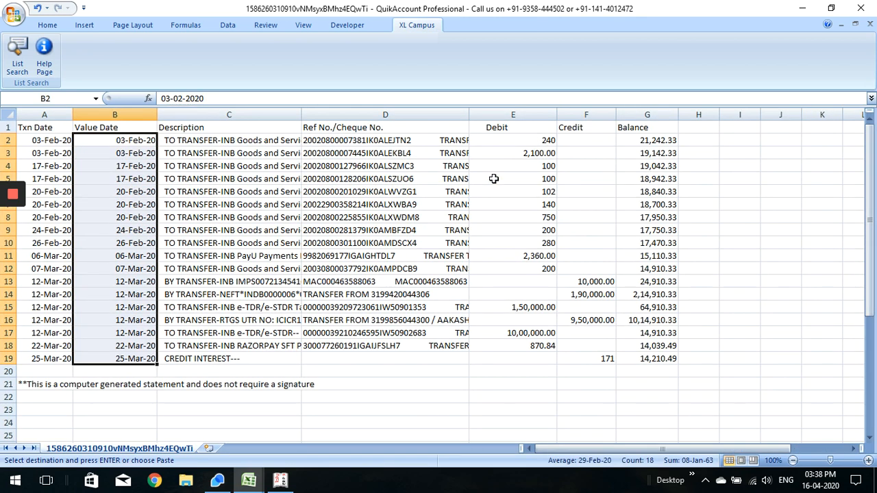
pyautogui.click(198, 127)
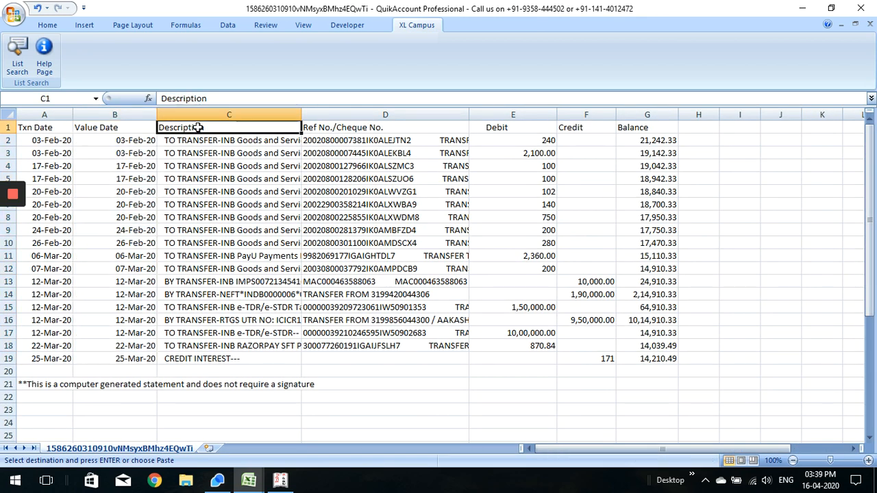
pyautogui.press('Down')
pyautogui.hotkey('shift', 'Right')
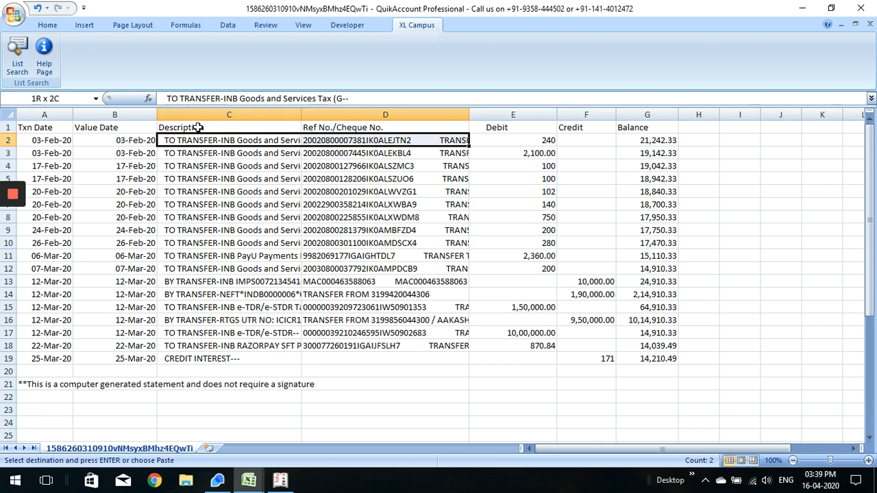
pyautogui.hotkey('shift', 'Down')
pyautogui.hotkey('shift', 'Down')
pyautogui.hotkey('shift', 'Down')
pyautogui.hotkey('shift', 'Down')
pyautogui.hotkey('shift', 'Down')
pyautogui.hotkey('shift', 'Down')
pyautogui.hotkey('shift', 'Down')
pyautogui.hotkey('shift', 'Down')
pyautogui.hotkey('shift', 'Down')
pyautogui.hotkey('shift', 'Down')
pyautogui.hotkey('shift', 'Down')
pyautogui.hotkey('shift', 'Down')
pyautogui.hotkey('shift', 'Down')
pyautogui.hotkey('shift', 'Down')
pyautogui.hotkey('shift', 'Down')
pyautogui.hotkey('shift', 'Down')
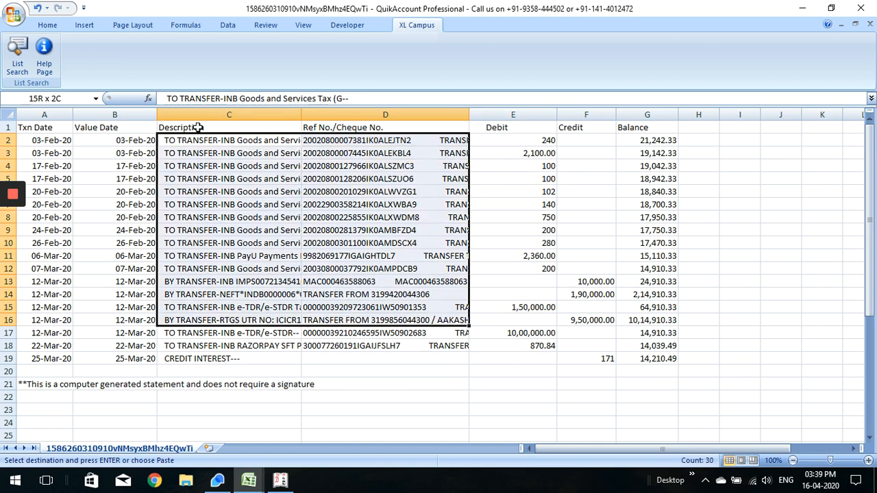
pyautogui.hotkey('shift', 'Down')
pyautogui.hotkey('ctrl', 'c')
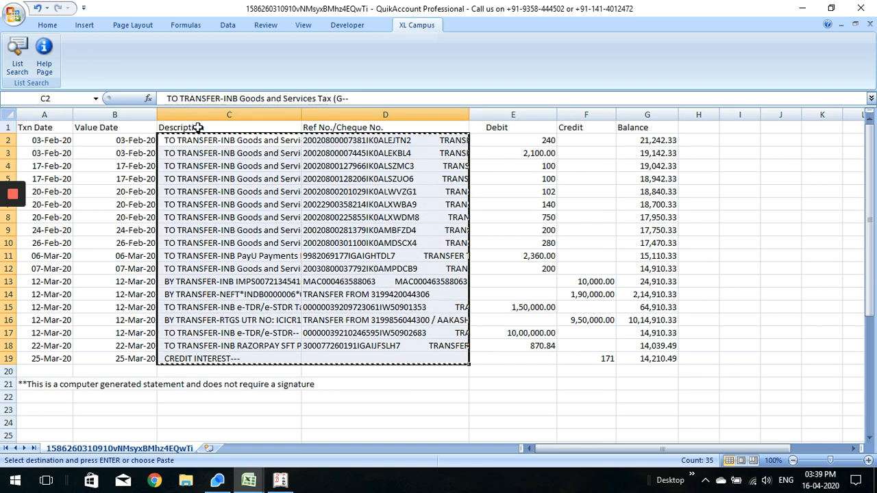
pyautogui.hotkey('ctrl', 'Tab')
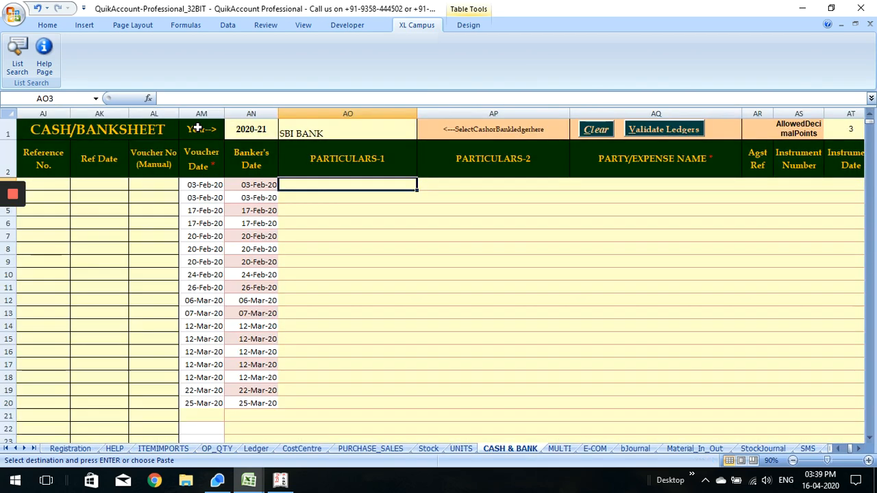
pyautogui.hotkey('ctrl', 'v')
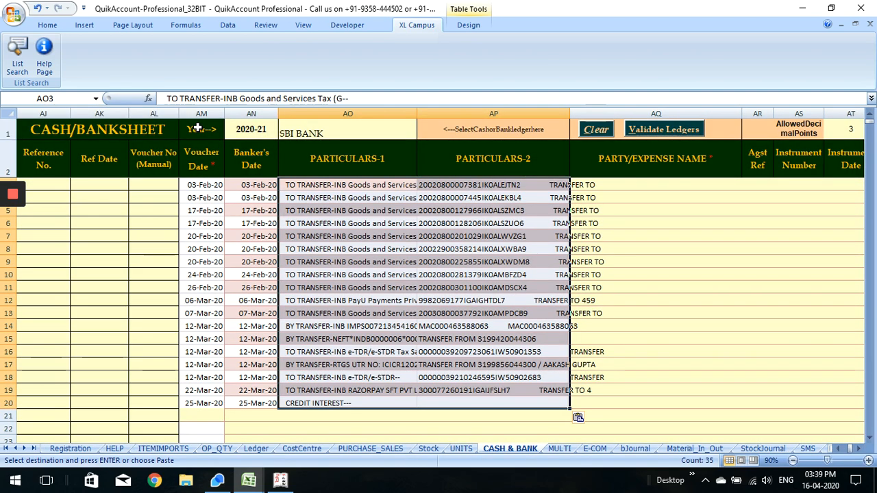
pyautogui.hotkey('ctrl', 'Tab')
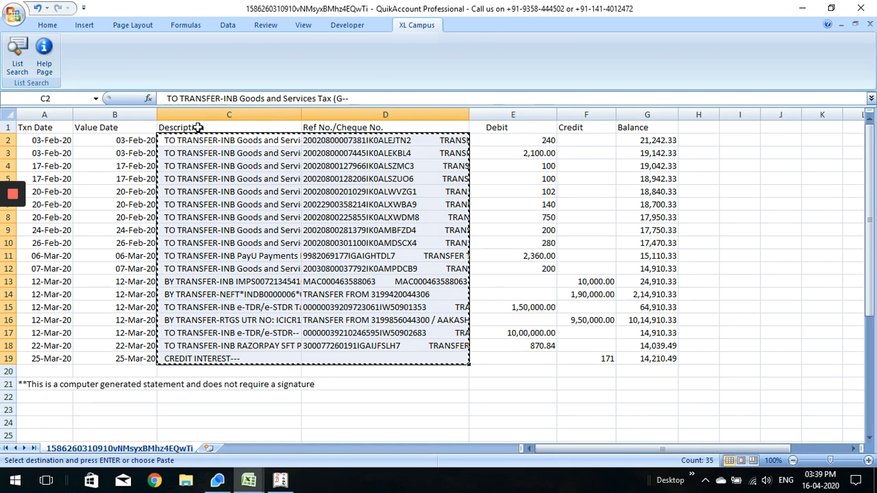
# Copy the statement's Debit and Credit amounts E2:F19 into the WITHDRAWAL/PAYMENT and DEPOSIT/RECEIPT columns of the CASH & BANK sheet, starting at AU3.
pyautogui.click(526, 154)
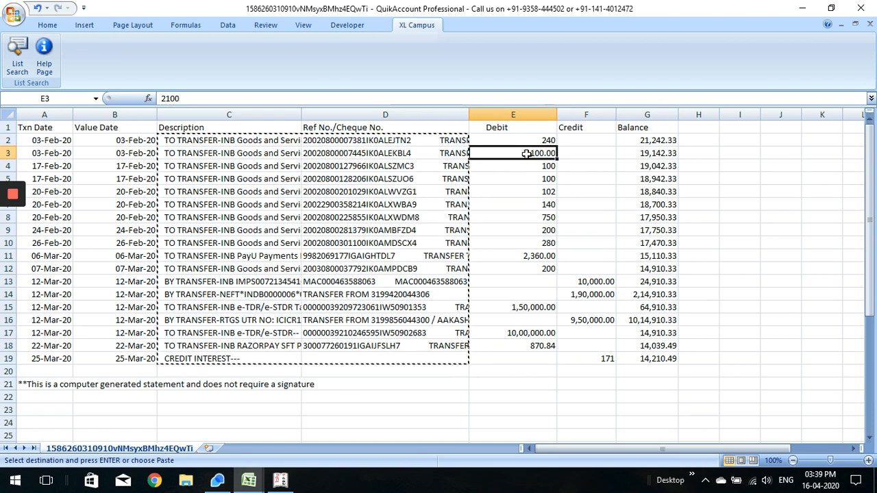
pyautogui.moveTo(527, 140); pyautogui.dragTo(567, 367)
pyautogui.hotkey('ctrl', 'c')
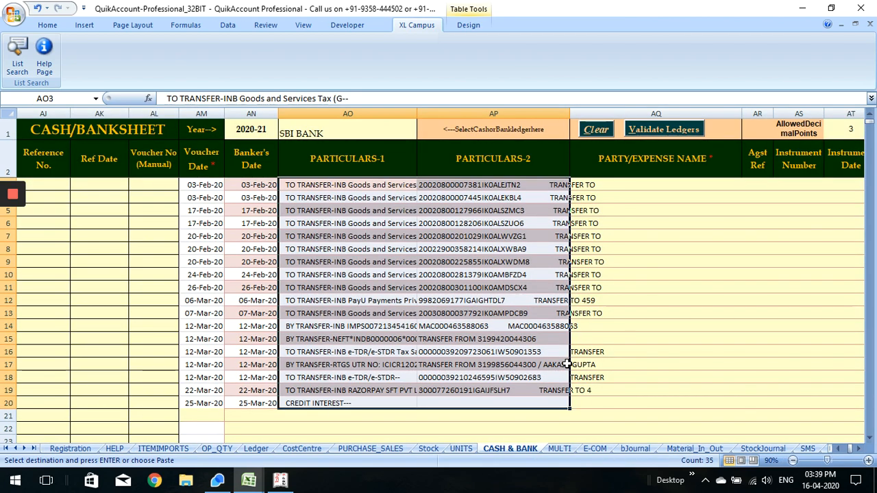
pyautogui.hotkey('ctrl', 'Tab')
pyautogui.click(803, 172)
pyautogui.press('Right')
pyautogui.press('Right')
pyautogui.press('Right')
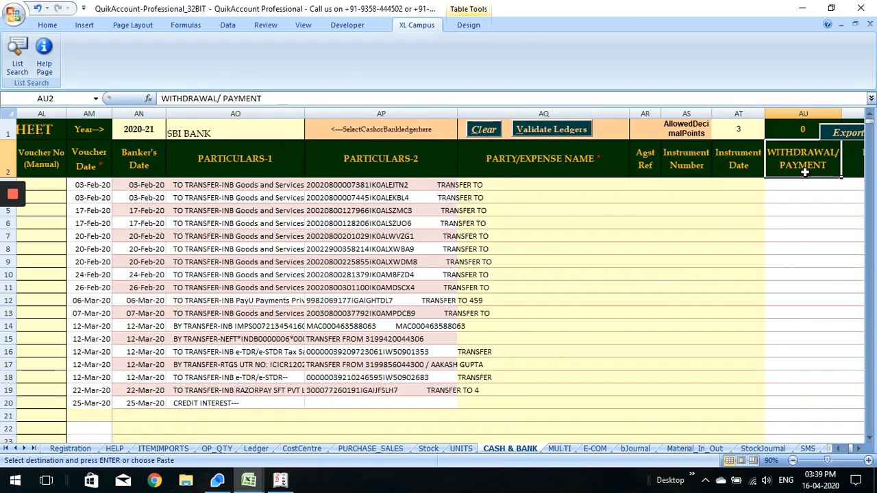
pyautogui.press('Down')
pyautogui.press('Left')
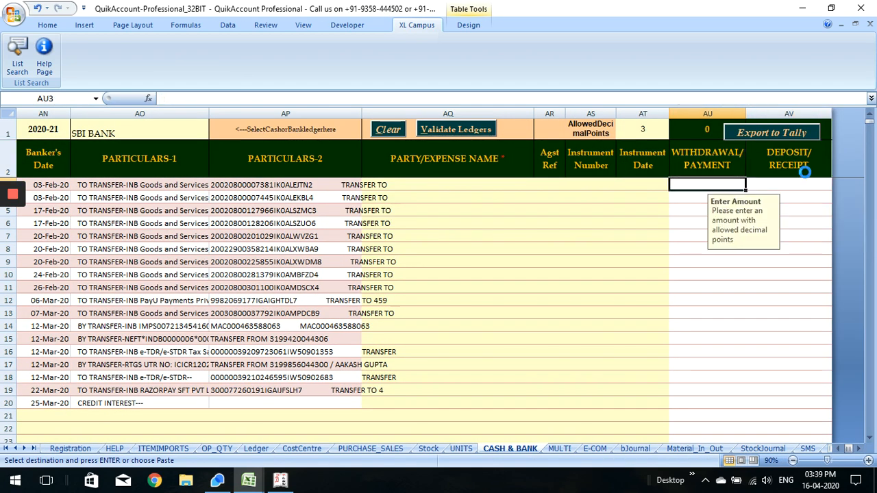
pyautogui.hotkey('ctrl', 'v')
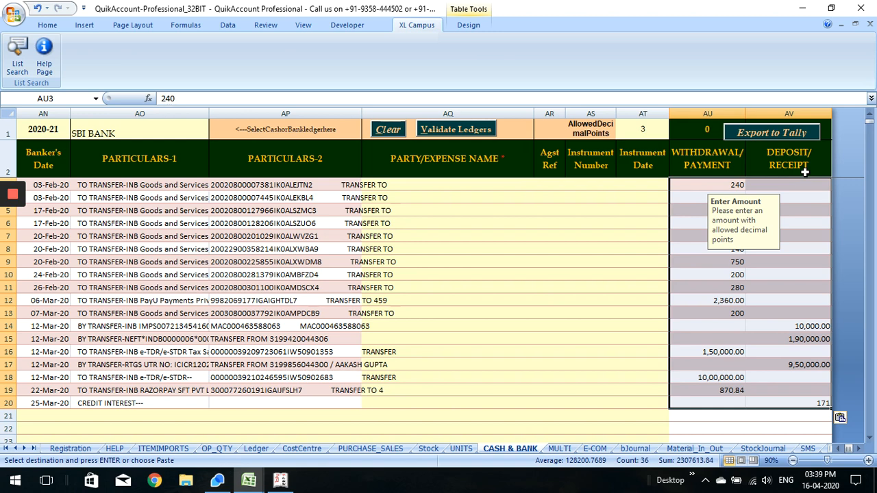
# Use List Search with "CGST" to enter CGST as the party/expense name in cell AQ3.
pyautogui.click(442, 185)
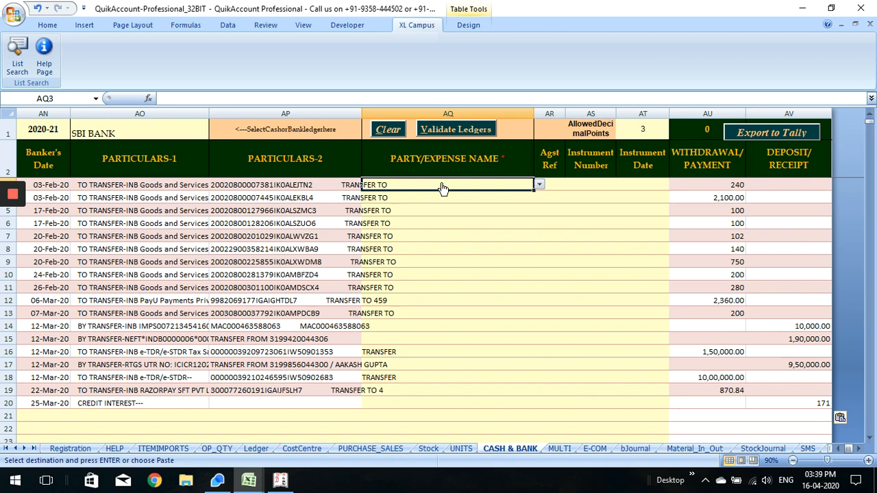
pyautogui.moveTo(425, 162); pyautogui.dragTo(416, 427)
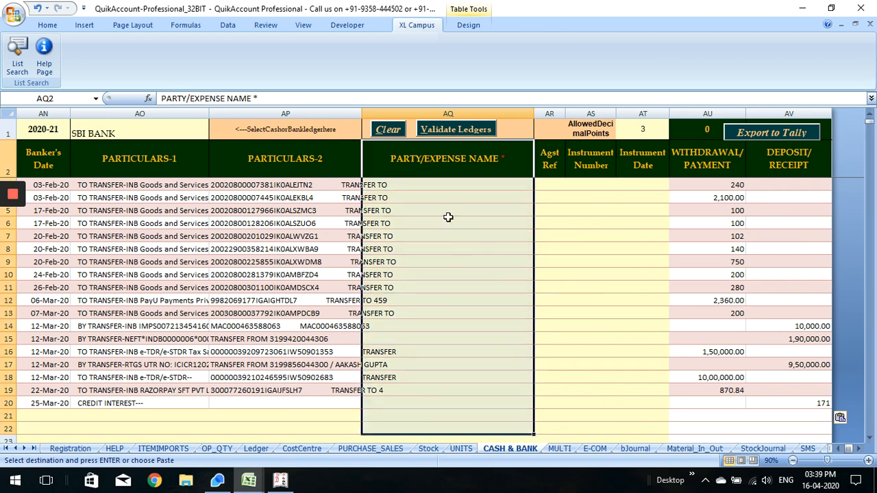
pyautogui.click(423, 185)
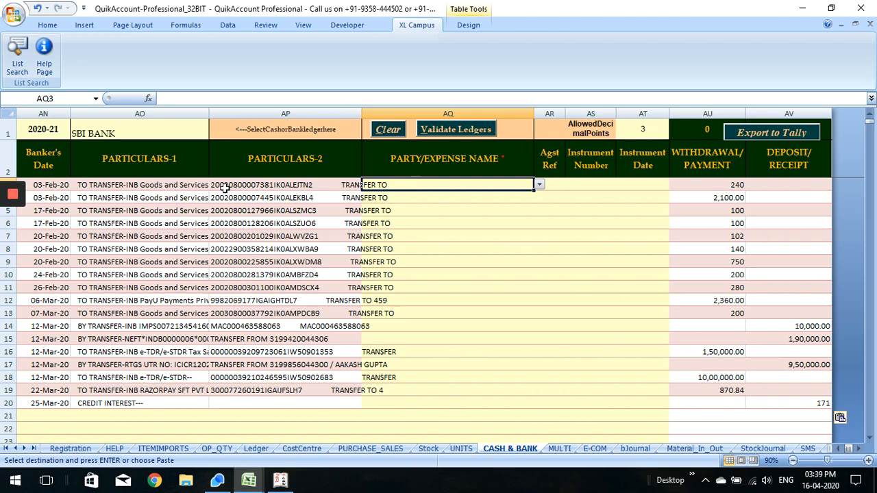
pyautogui.click(166, 185)
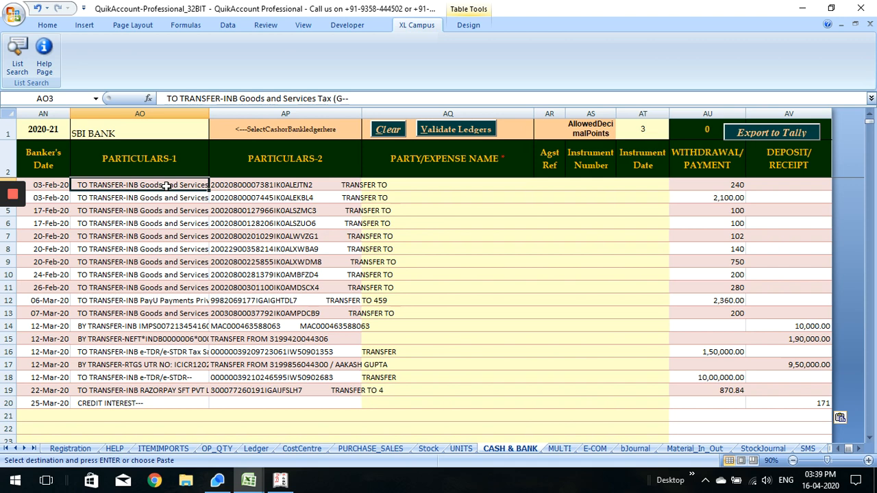
pyautogui.click(397, 188)
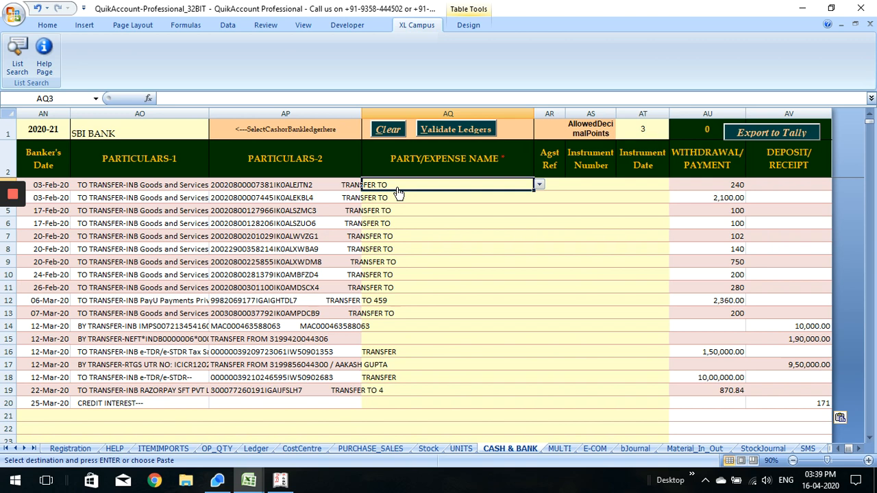
pyautogui.hotkey('alt', 'Down')
pyautogui.press('Escape')
pyautogui.click(19, 61)
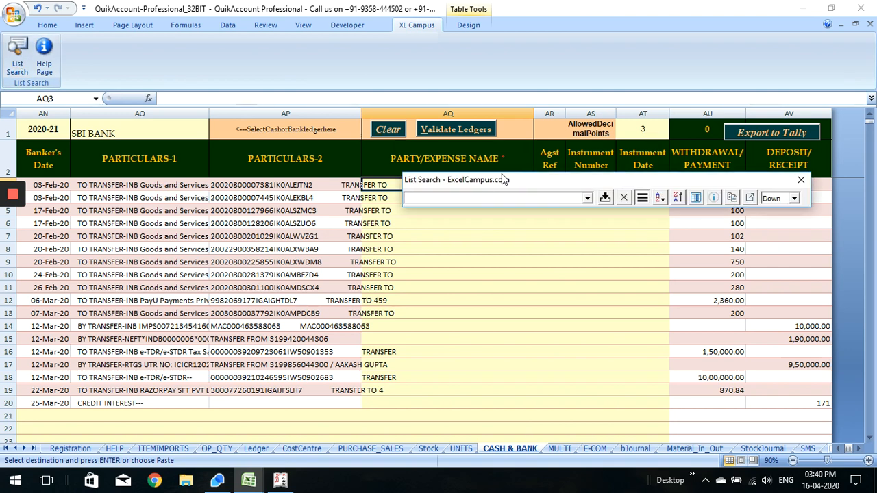
pyautogui.moveTo(502, 179); pyautogui.dragTo(464, 217)
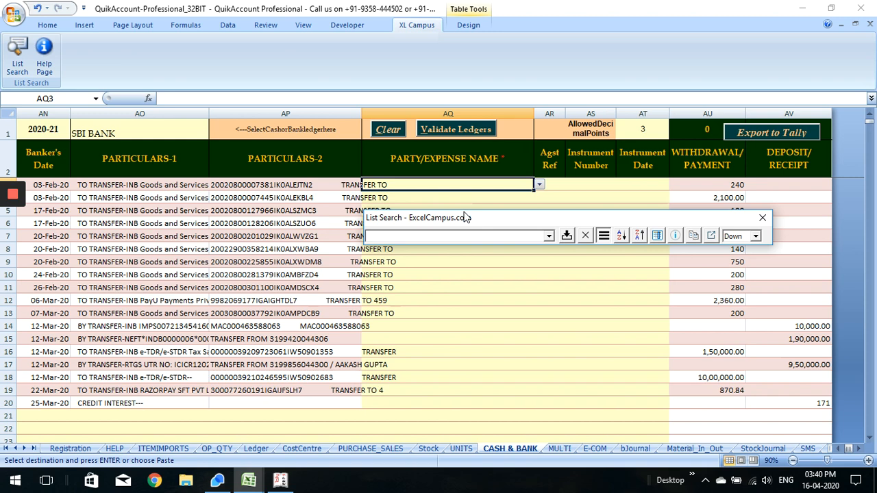
pyautogui.write('CGST')
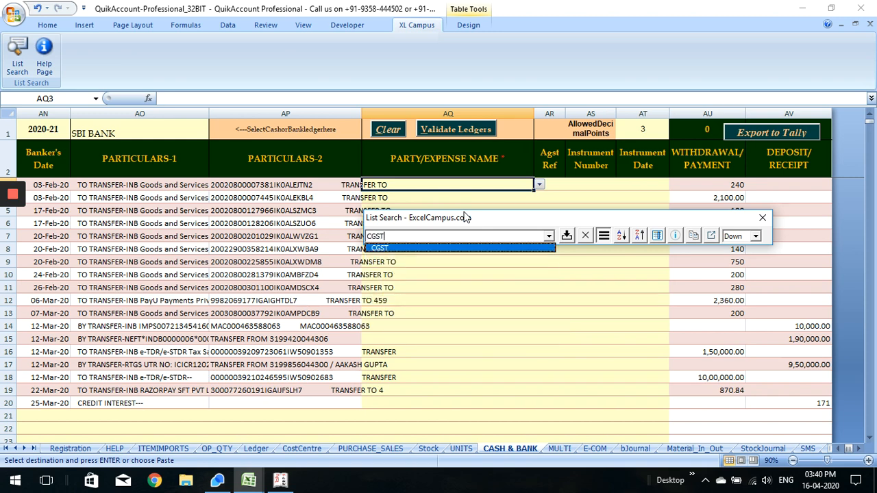
pyautogui.press('Return')
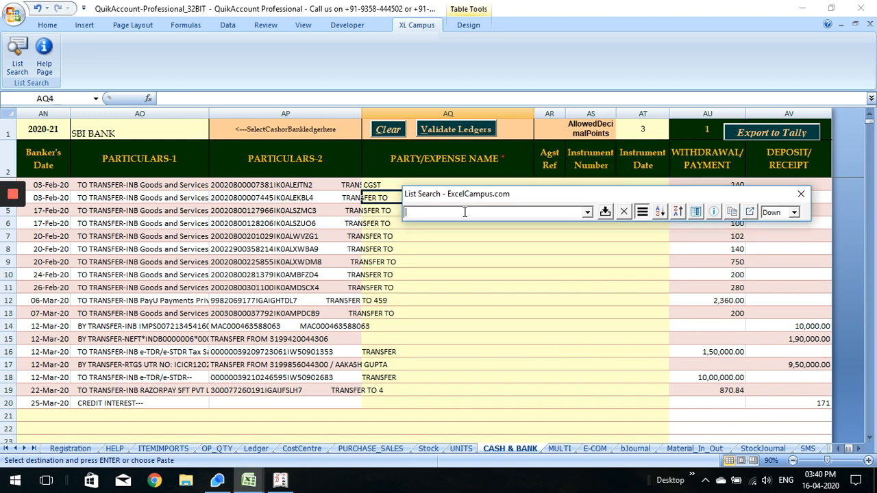
# Enter CGST as the party/expense name in cells AQ4 and AQ5 through List Search.
pyautogui.write('CGST')
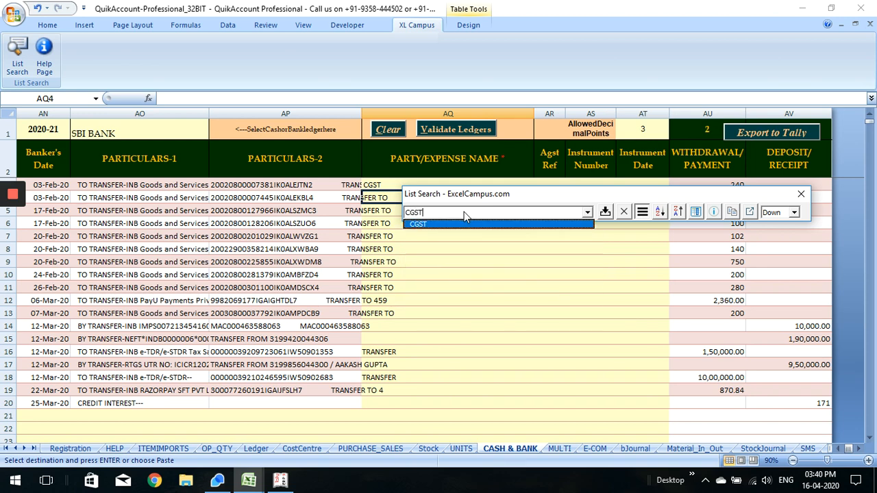
pyautogui.press('Return')
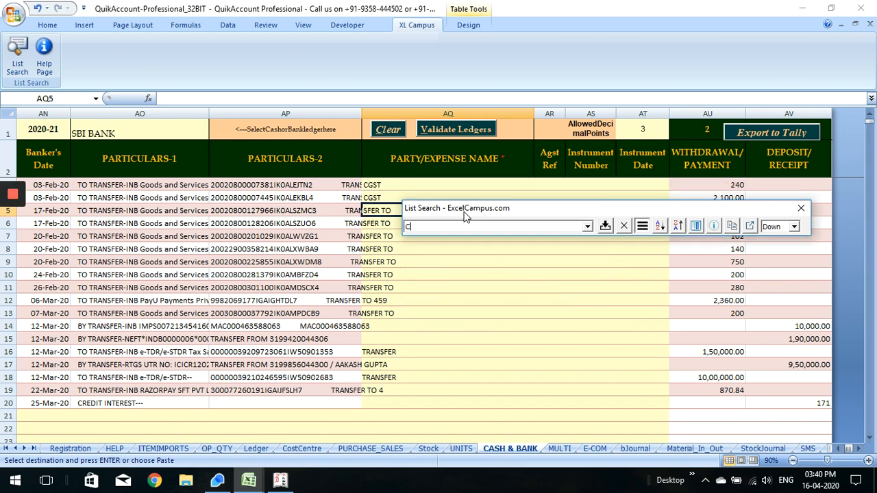
pyautogui.write('CGST')
pyautogui.press('Return')
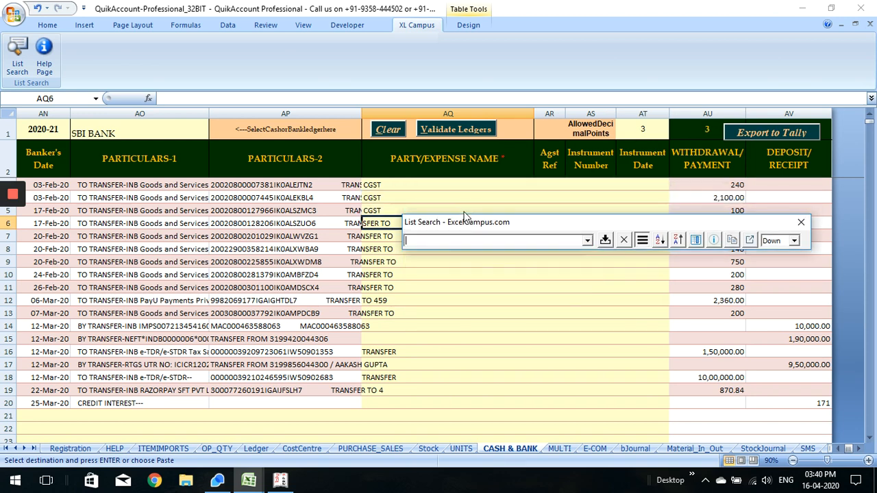
# Copy the CGST entry from AQ5 down through AQ11.
pyautogui.click(464, 213)
pyautogui.hotkey('ctrl', 'c')
pyautogui.hotkey('shift', 'Down')
pyautogui.hotkey('shift', 'Down')
pyautogui.hotkey('shift', 'Down')
pyautogui.hotkey('shift', 'Down')
pyautogui.hotkey('shift', 'Down')
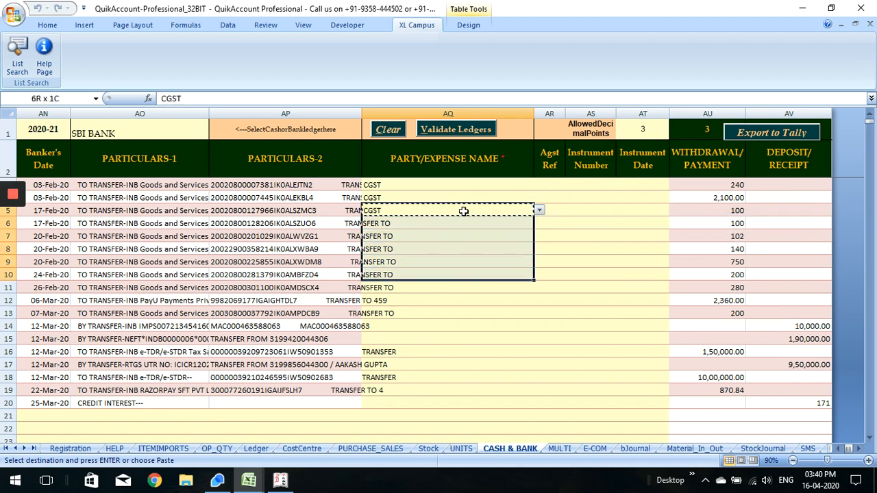
pyautogui.hotkey('shift', 'Down')
pyautogui.press('Return')
pyautogui.press('Up')
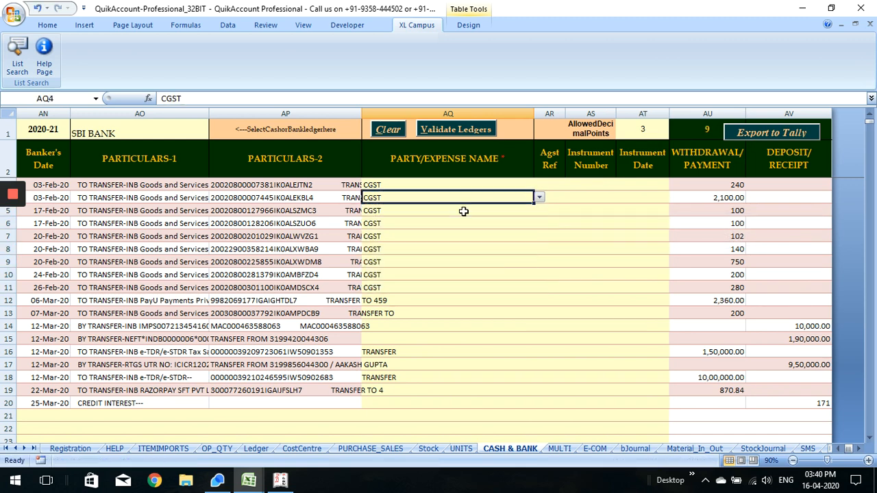
# Review the party/expense entries down to row 11 and that row's particulars and dates back to the voucher date.
pyautogui.press('Down')
pyautogui.press('Down')
pyautogui.press('Down')
pyautogui.press('Down')
pyautogui.press('Down')
pyautogui.press('Down')
pyautogui.press('Down')
pyautogui.press('Down')
pyautogui.press('Up')
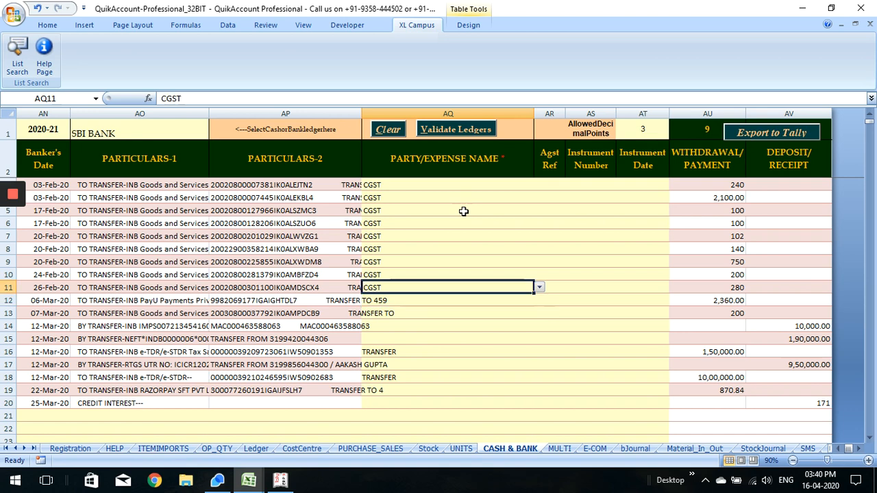
pyautogui.press('Left')
pyautogui.press('Left')
pyautogui.press('Left')
pyautogui.press('Left')
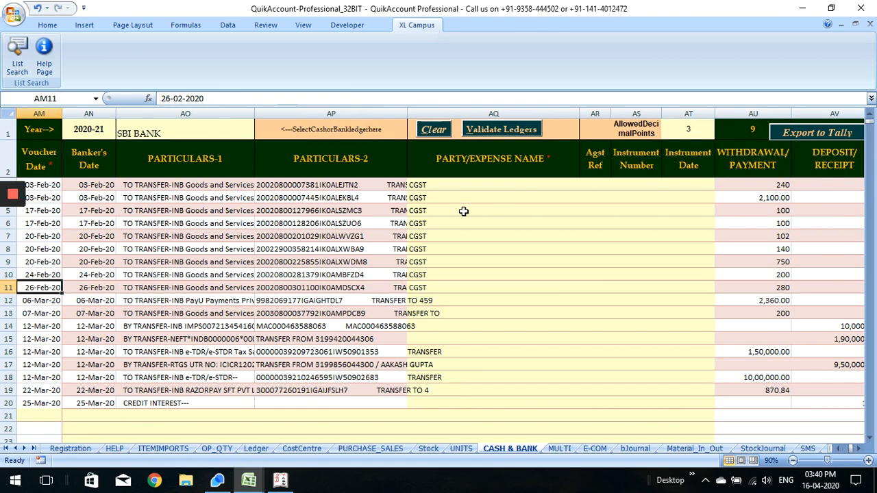
pyautogui.press('Right')
pyautogui.press('Right')
pyautogui.press('Right')
pyautogui.press('Right')
pyautogui.press('Right')
pyautogui.press('Left')
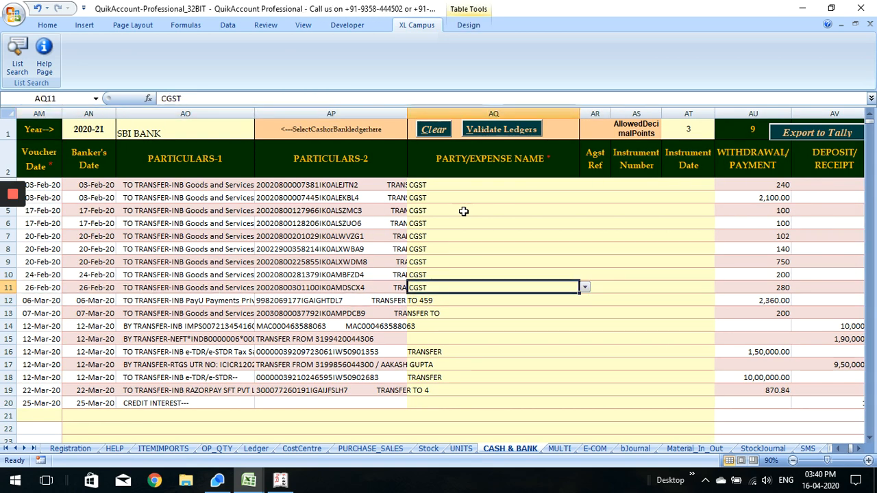
# Search the ledger list for "SUS" for cell AQ12, clear the search and close List Search.
pyautogui.press('Down')
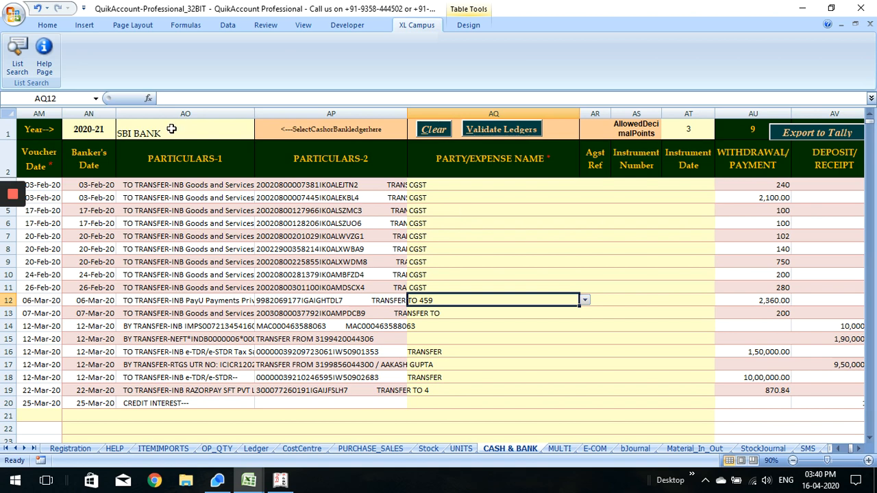
pyautogui.click(7, 55)
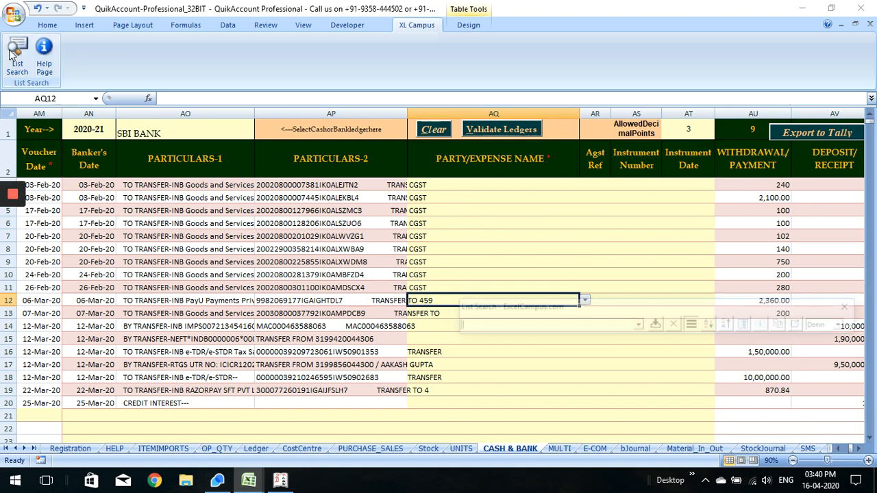
pyautogui.write('su')
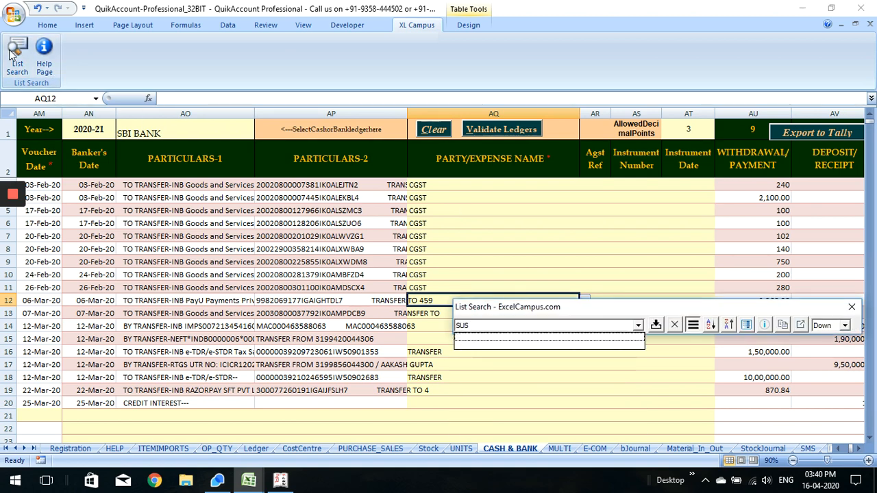
pyautogui.press('BackSpace')
pyautogui.press('BackSpace')
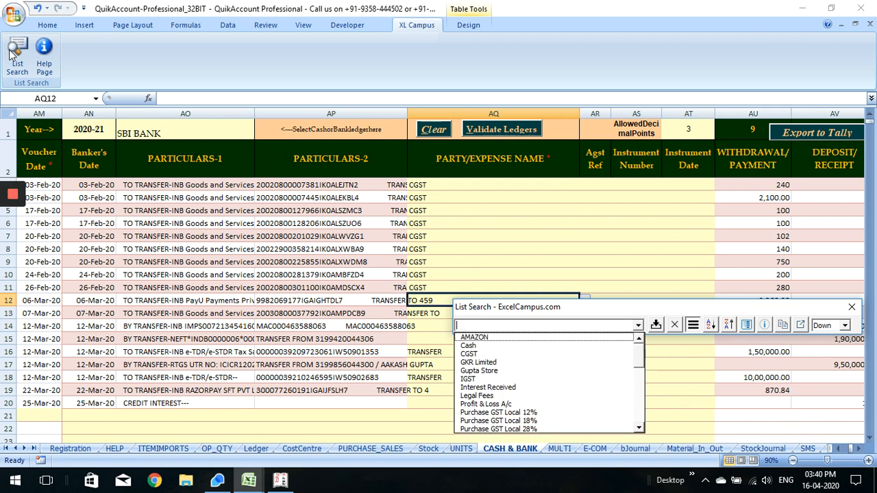
pyautogui.click(852, 307)
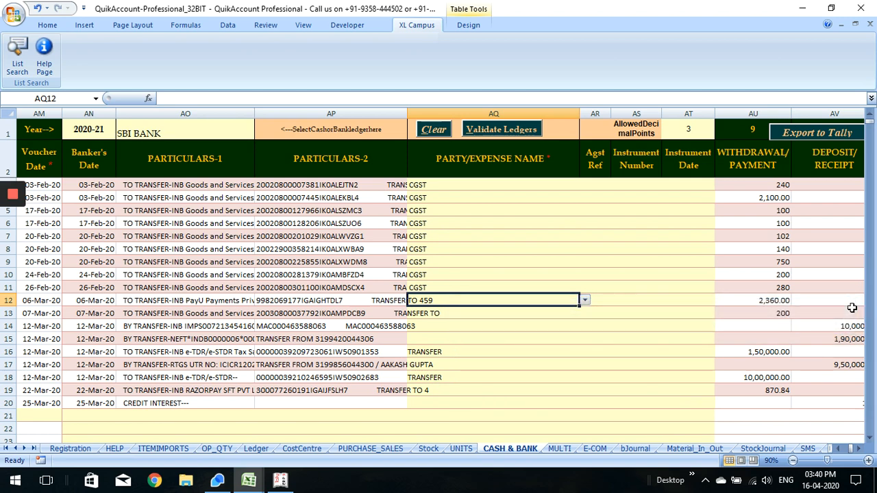
# Enter SUSPENSE as the party/expense name in AQ12 and CGST in AQ13.
pyautogui.write('SUSPENS')
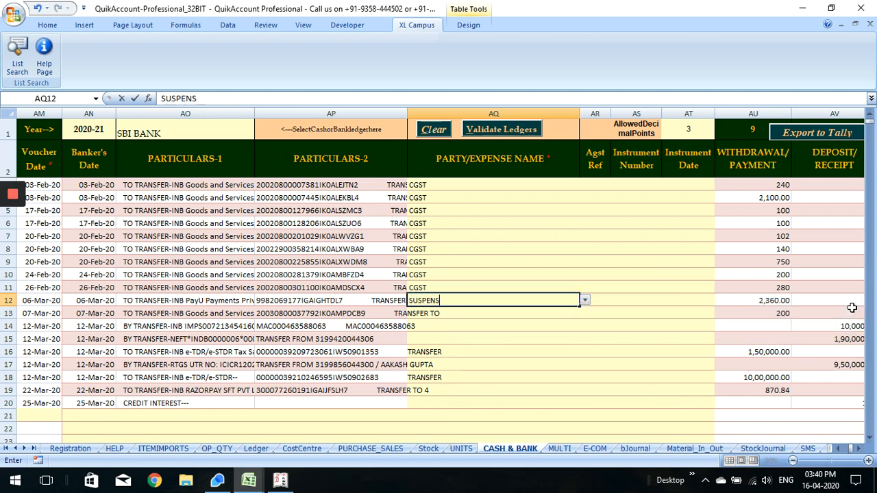
pyautogui.write('E')
pyautogui.press('Return')
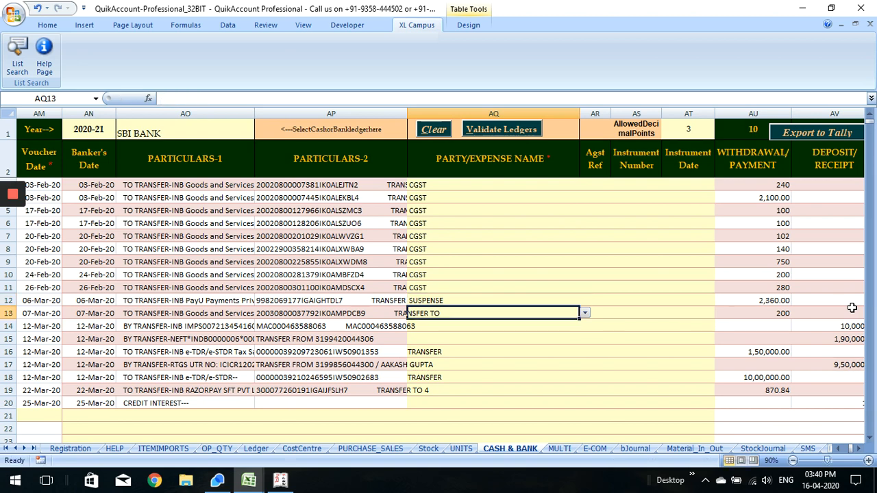
pyautogui.write('CGST')
pyautogui.press('Return')
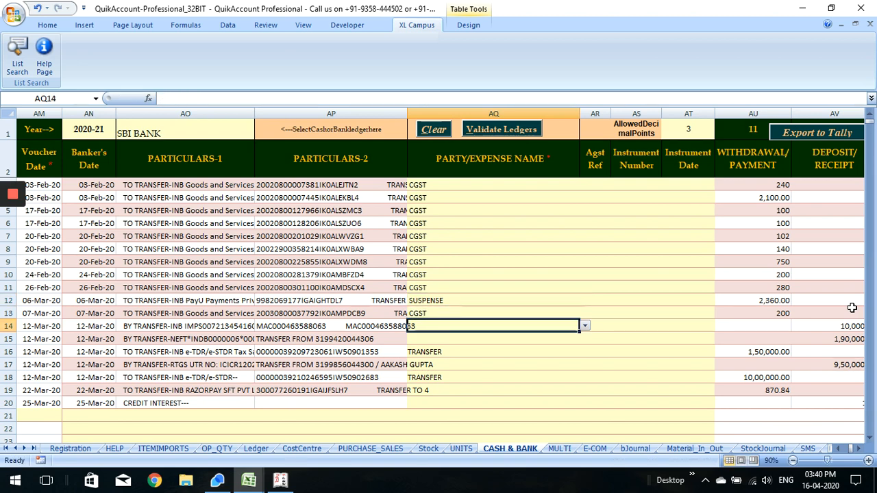
# Check the particulars of row 14, and enter SUSPENSE as the party/expense name in AQ14 and CASH in AQ15.
pyautogui.press('Left')
pyautogui.press('Left')
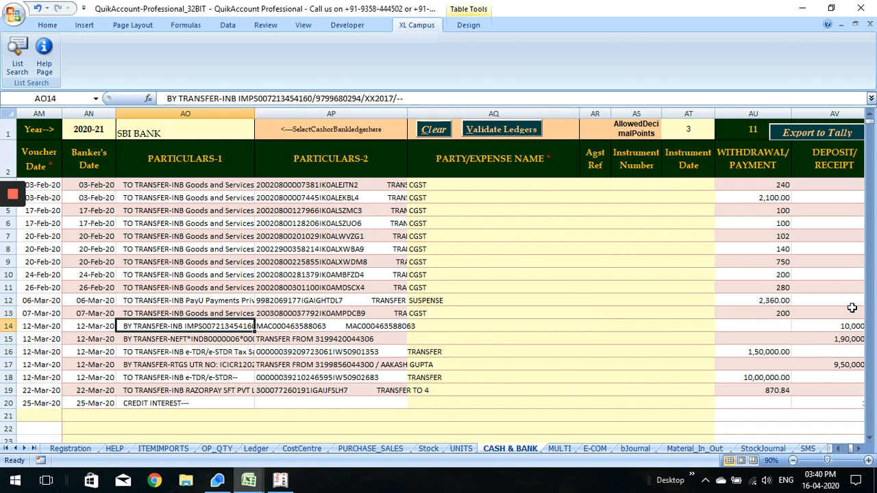
pyautogui.press('Right')
pyautogui.press('Right')
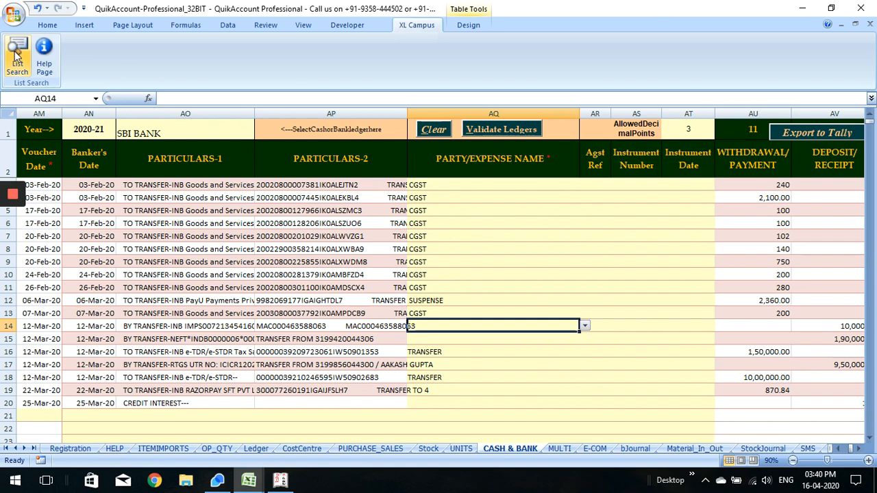
pyautogui.write('SUSPENSE')
pyautogui.press('Return')
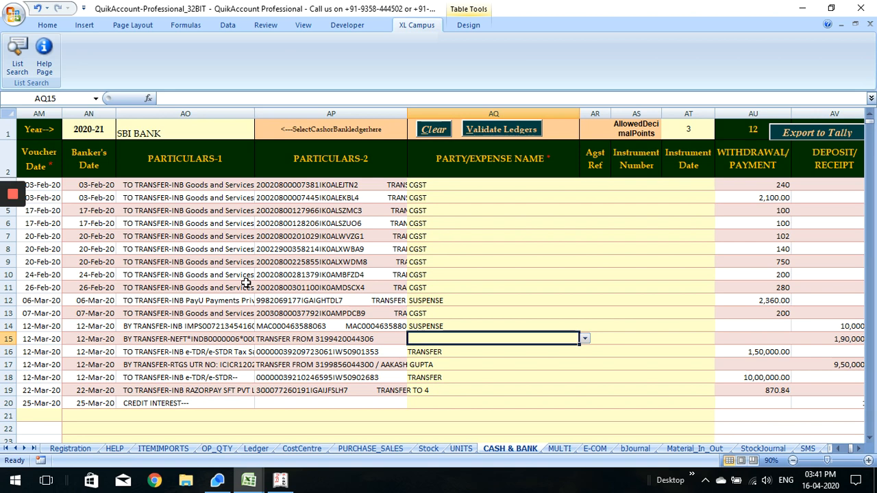
pyautogui.write('CASH')
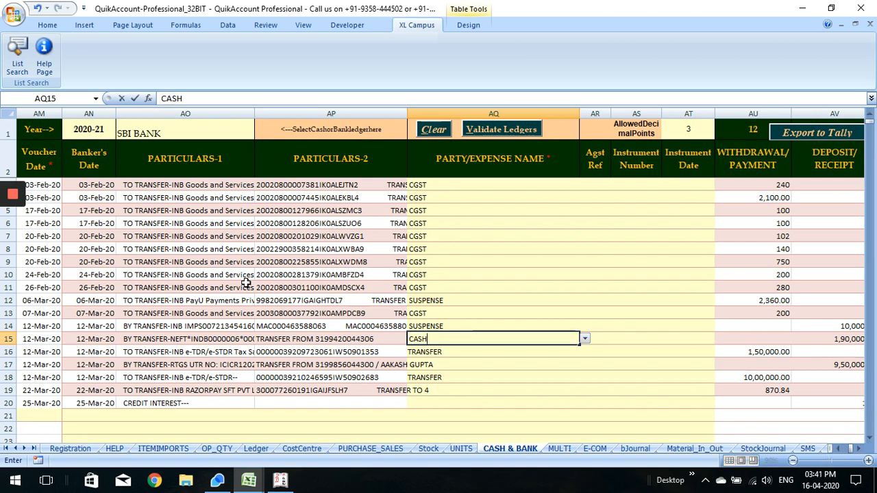
pyautogui.press('Return')
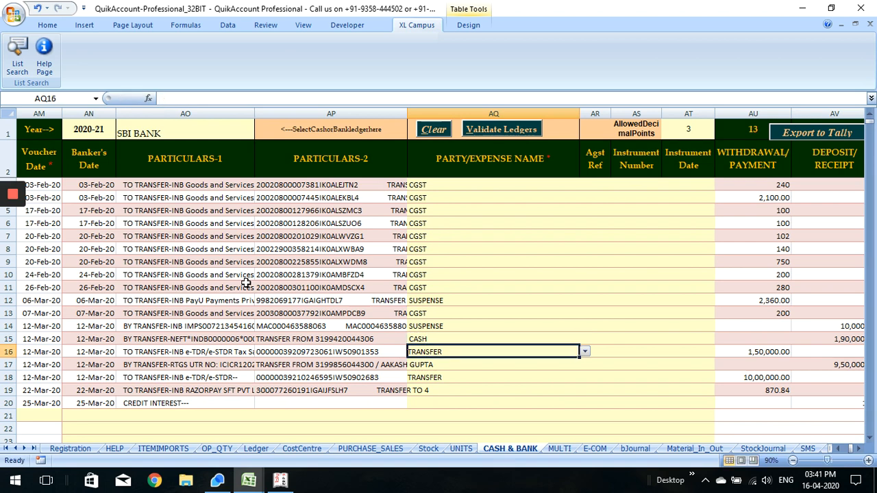
# Enter CASH as the party/expense name in AQ16 and SUSPENSE in AQ17.
pyautogui.press('Up')
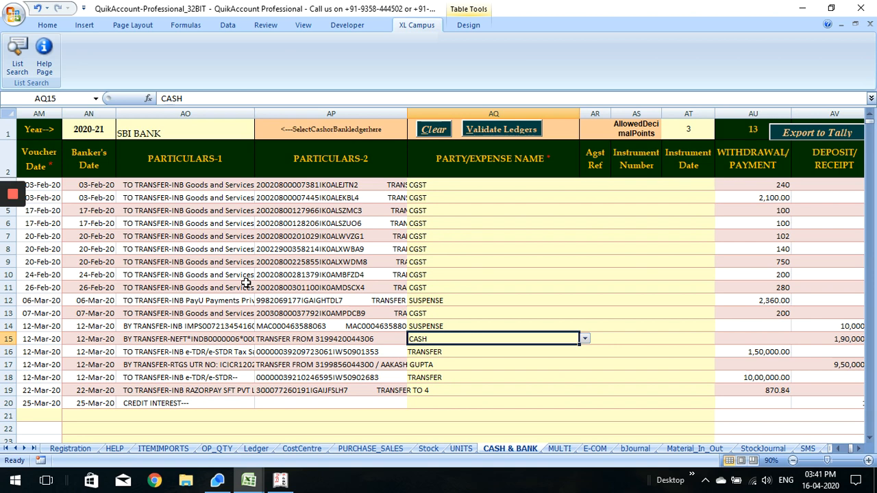
pyautogui.press('Down')
pyautogui.write('CASH')
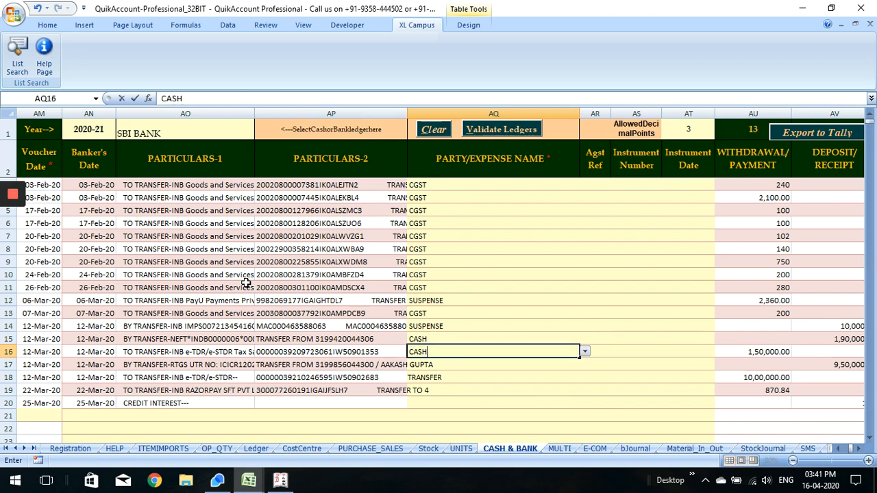
pyautogui.press('Return')
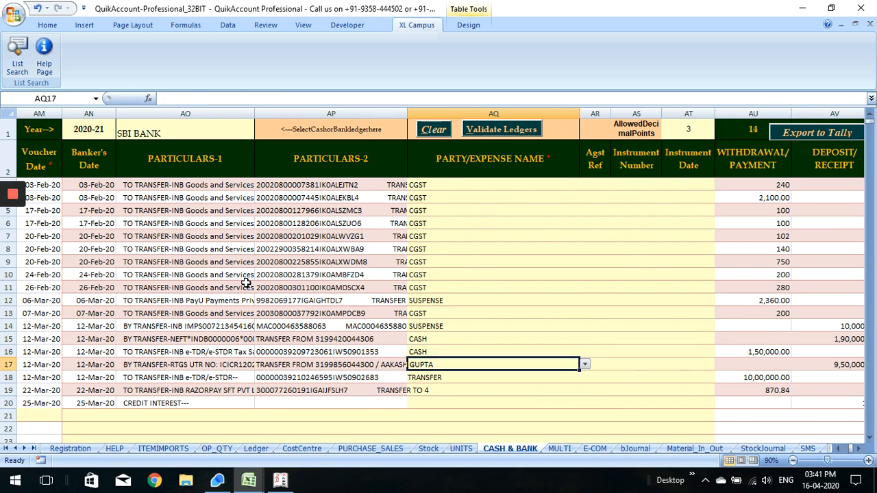
pyautogui.write('SUSPENSE')
pyautogui.press('Return')
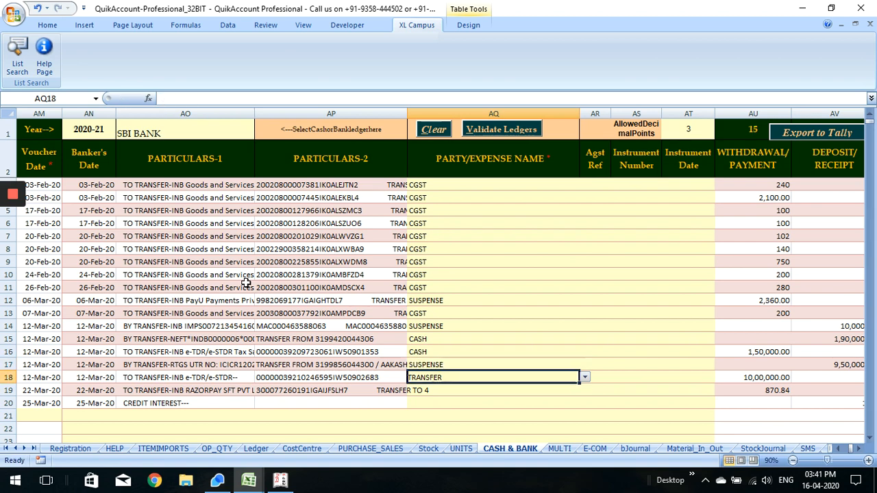
# Copy the SUSPENSE entry from AQ17 into AQ18 and AQ19.
pyautogui.press('Up')
pyautogui.hotkey('ctrl', 'c')
pyautogui.hotkey('shift', 'Down')
pyautogui.hotkey('shift', 'Down')
pyautogui.press('Return')
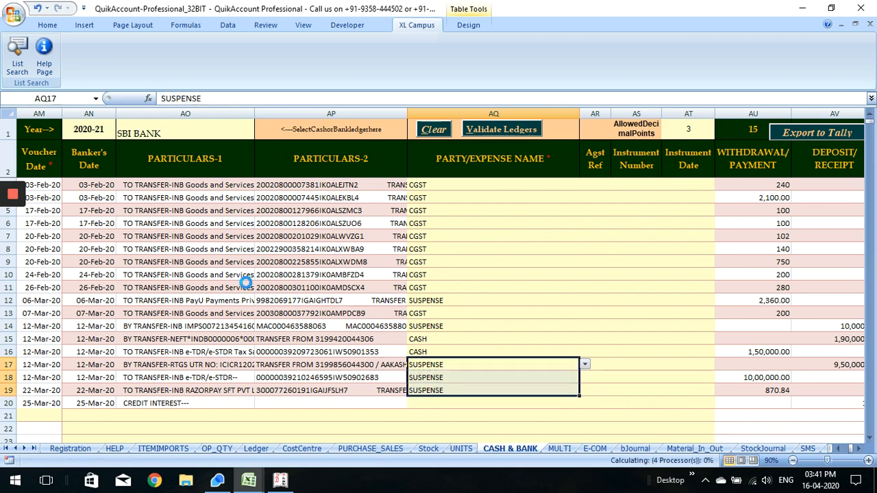
# Review the party/expense names in AQ3 to AQ19 and validate the ledgers on the CASH & BANK sheet.
pyautogui.moveTo(425, 180); pyautogui.dragTo(428, 389)
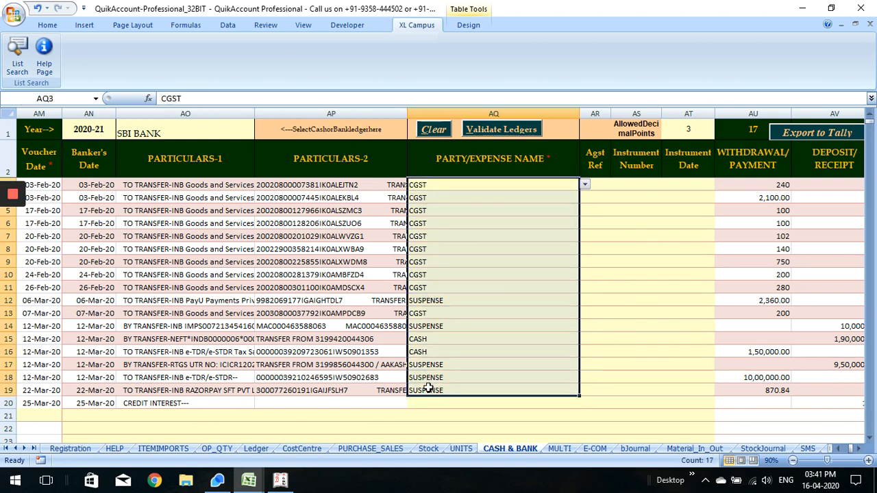
pyautogui.click(621, 233)
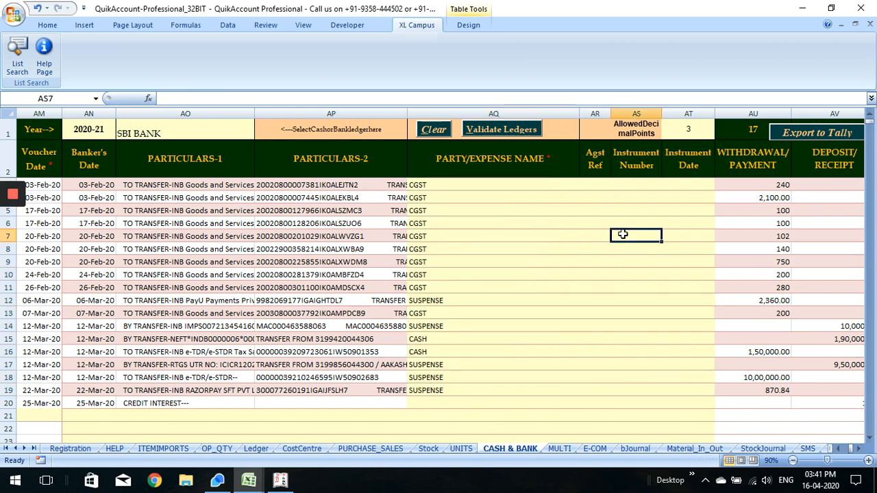
pyautogui.click(254, 449)
pyautogui.click(525, 448)
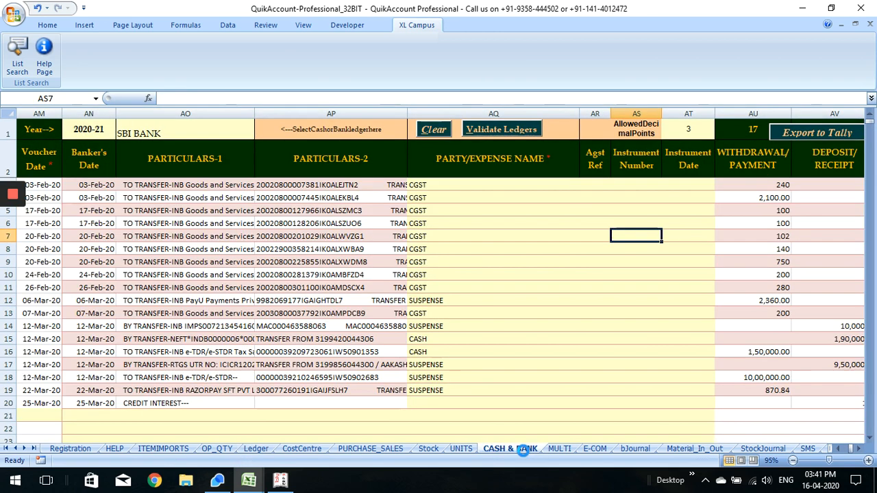
pyautogui.click(495, 130)
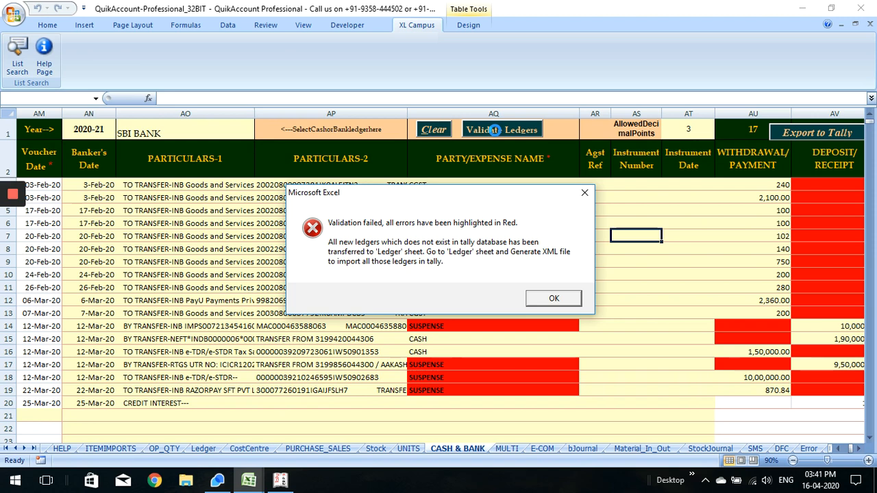
pyautogui.click(554, 300)
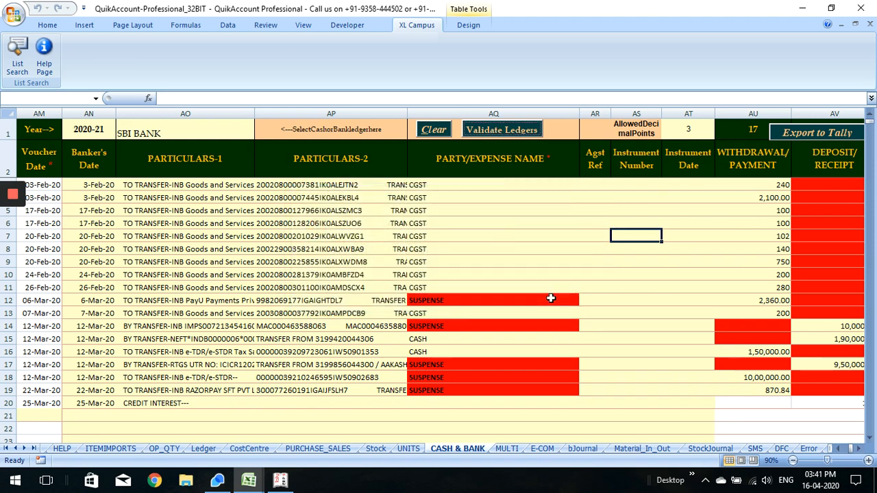
# Inspect the red deposit/receipt cells up to AV3 and check the content of AV3 without changing it.
pyautogui.click(772, 248)
pyautogui.press('Right')
pyautogui.press('Up')
pyautogui.press('Up')
pyautogui.press('Up')
pyautogui.press('Up')
pyautogui.press('Up')
pyautogui.press('Up')
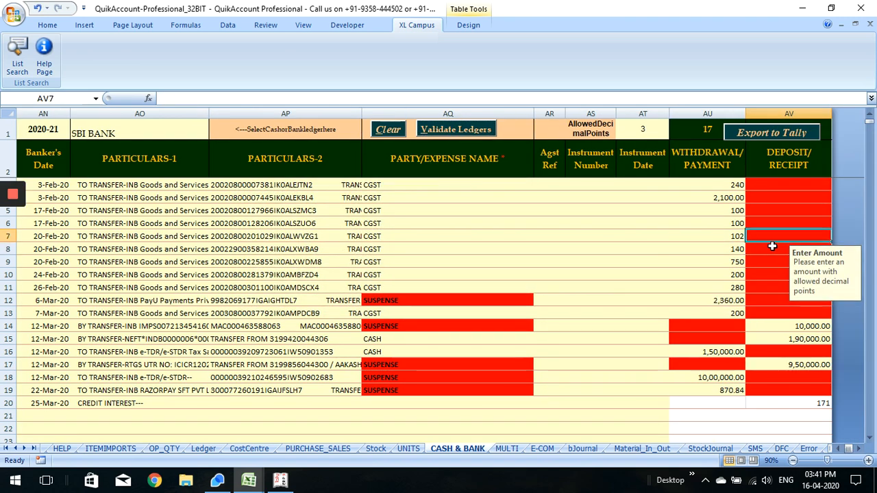
pyautogui.press('Down')
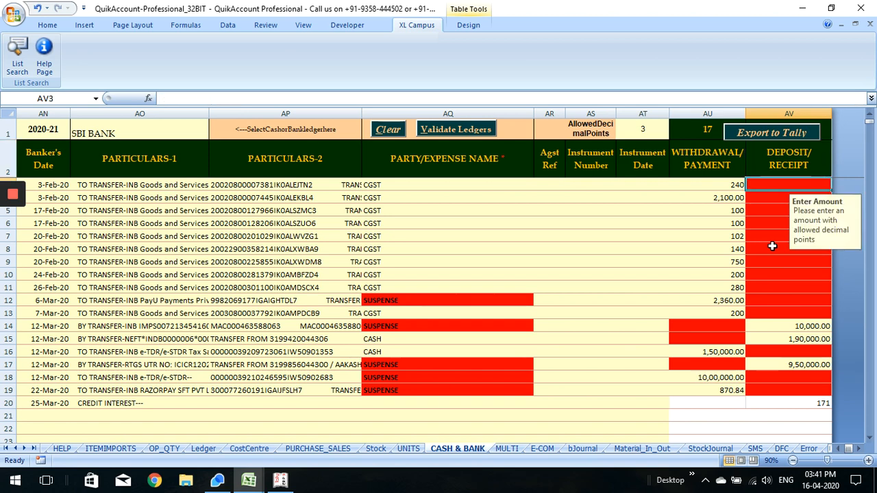
pyautogui.doubleClick(791, 185)
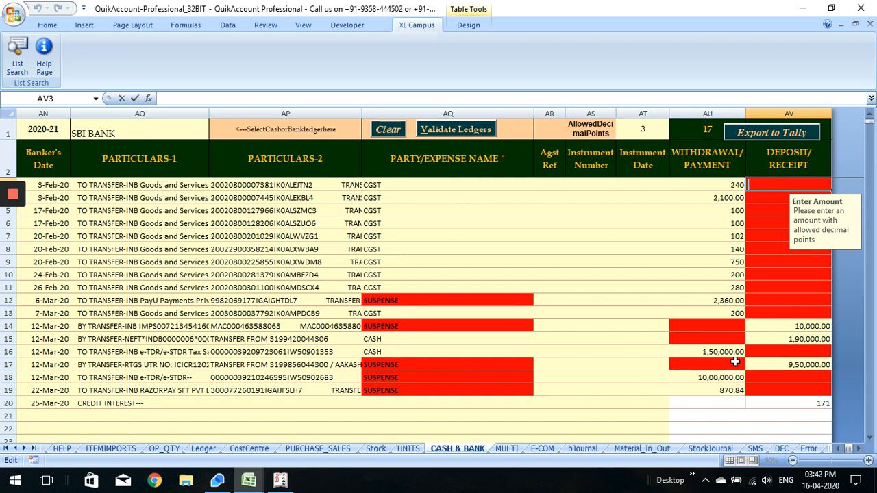
pyautogui.press('Escape')
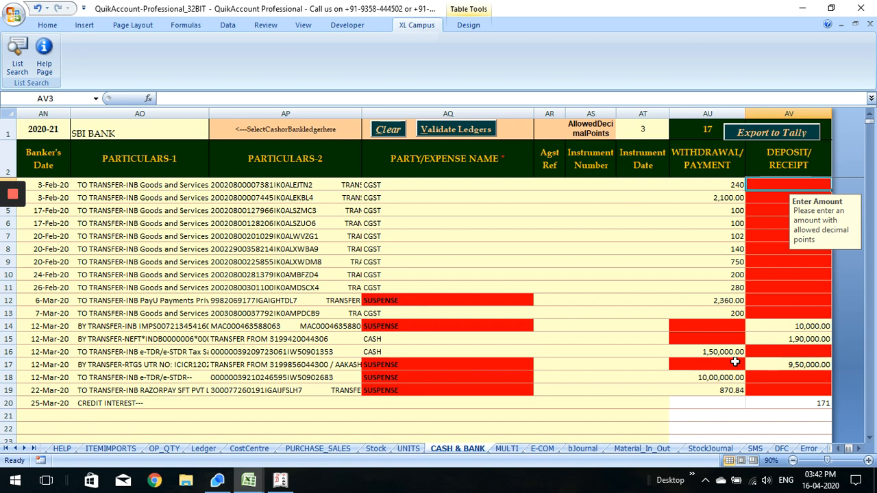
# Review the red deposit/receipt cells from AV3 to AV13 and the entries around row 12.
pyautogui.hotkey('shift', 'Down')
pyautogui.hotkey('shift', 'Down')
pyautogui.hotkey('shift', 'Down')
pyautogui.hotkey('shift', 'Down')
pyautogui.hotkey('shift', 'Down')
pyautogui.hotkey('shift', 'Down')
pyautogui.hotkey('shift', 'Down')
pyautogui.hotkey('shift', 'Down')
pyautogui.hotkey('shift', 'Down')
pyautogui.hotkey('shift', 'Down')
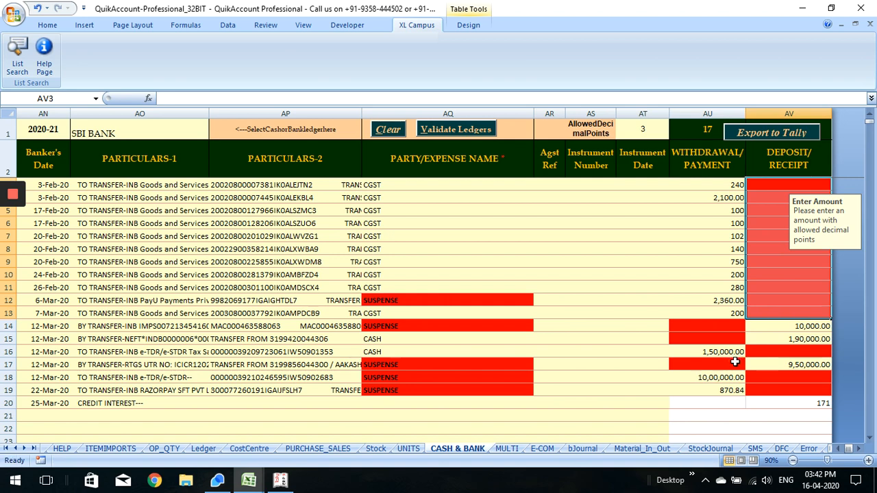
pyautogui.press('Down')
pyautogui.press('Down')
pyautogui.press('Down')
pyautogui.press('Down')
pyautogui.press('Down')
pyautogui.press('Down')
pyautogui.press('Down')
pyautogui.press('Down')
pyautogui.press('Down')
pyautogui.press('Left')
pyautogui.press('Left')
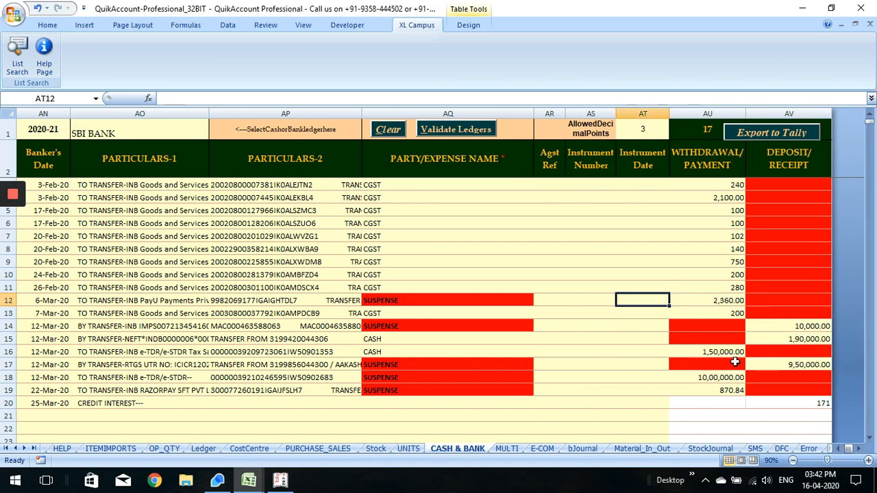
# Examine the red withdrawal cells AU14 to AU15 and the red deposit cells AV18 to AV19.
pyautogui.press('Down')
pyautogui.press('Down')
pyautogui.press('Right')
pyautogui.hotkey('shift', 'Down')
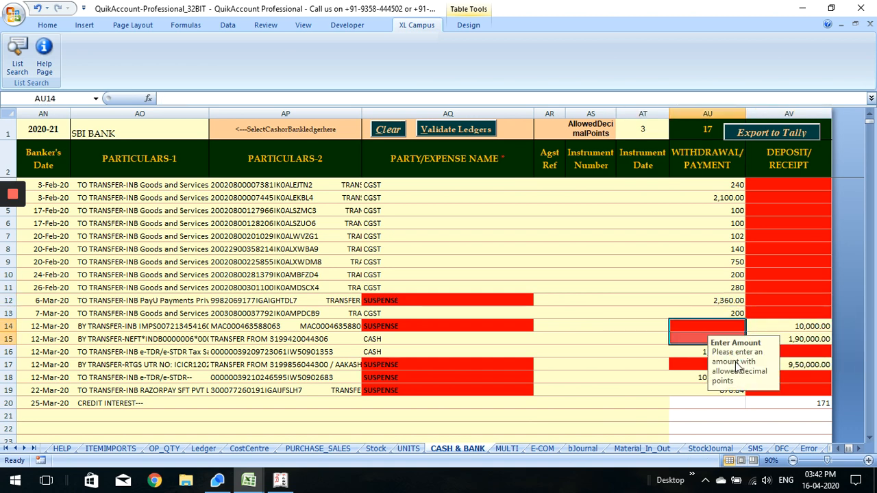
pyautogui.press('Right')
pyautogui.press('Down')
pyautogui.press('Down')
pyautogui.press('Left')
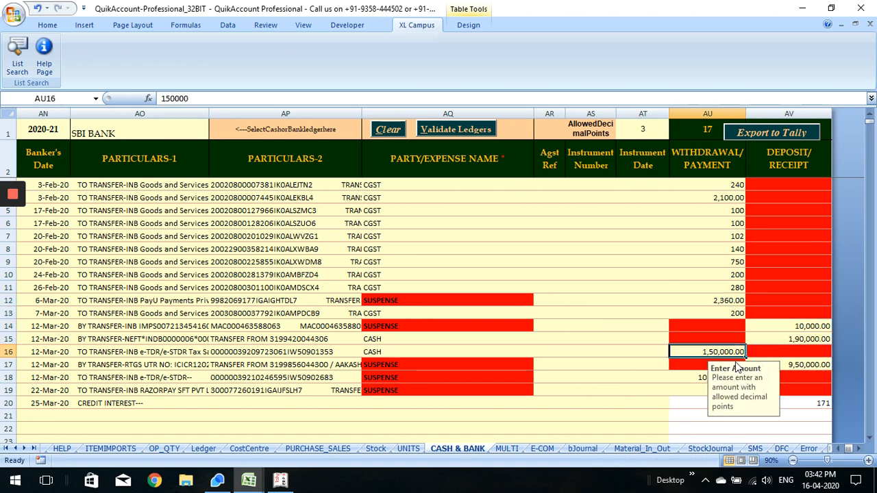
pyautogui.press('Down')
pyautogui.press('Right')
pyautogui.press('Down')
pyautogui.hotkey('shift', 'Down')
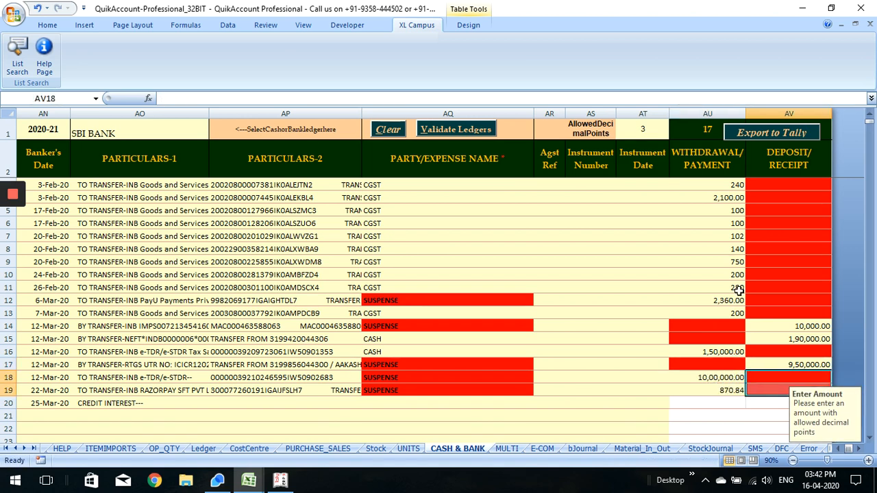
# Check the SUSPENSE entry in AQ12 and set that ledger's parent group to Suspense A/c on the Ledger sheet.
pyautogui.click(407, 305)
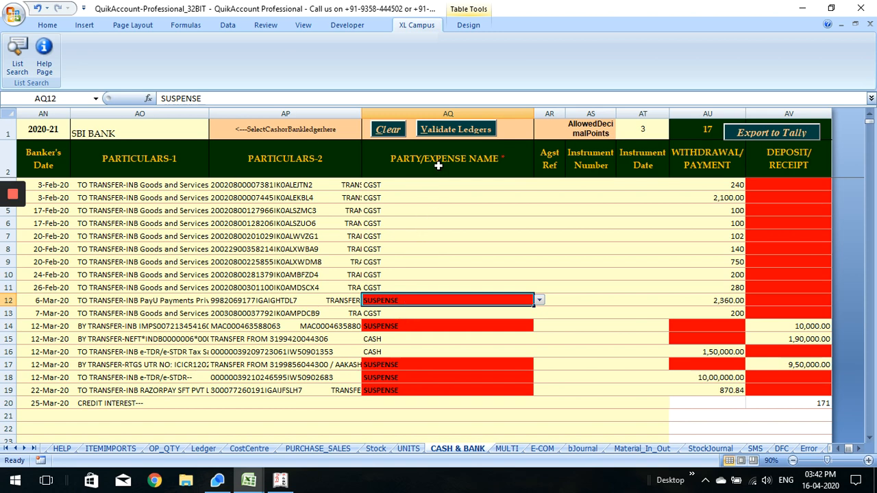
pyautogui.click(203, 449)
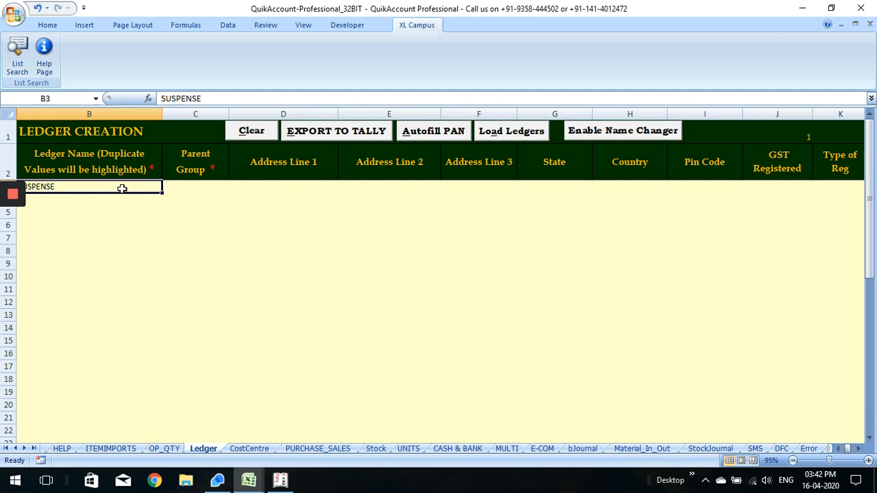
pyautogui.click(200, 189)
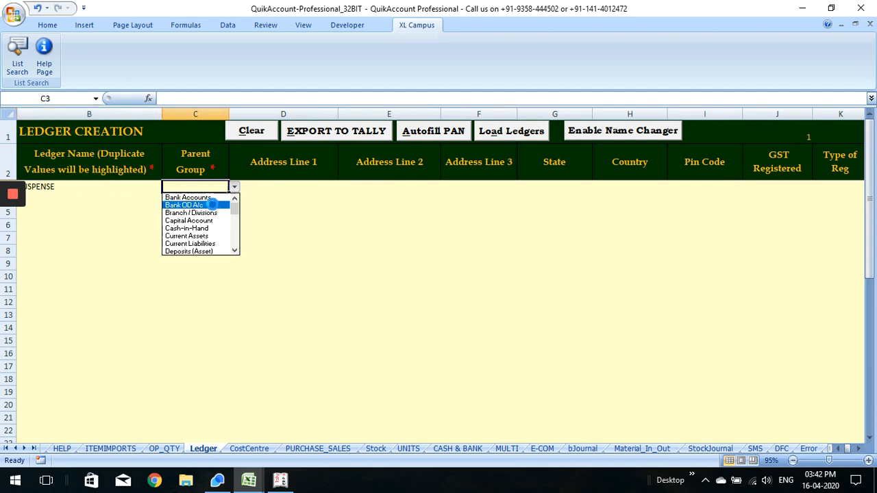
pyautogui.moveTo(234, 208); pyautogui.dragTo(235, 242)
pyautogui.click(216, 244)
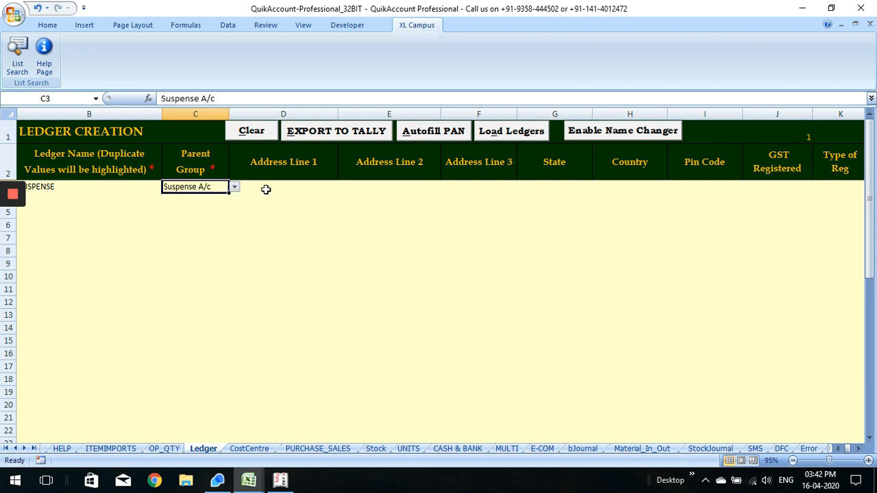
# Export the SUSPENSE ledger from the Ledger sheet to the company ABC LIMITED in Tally.
pyautogui.click(331, 134)
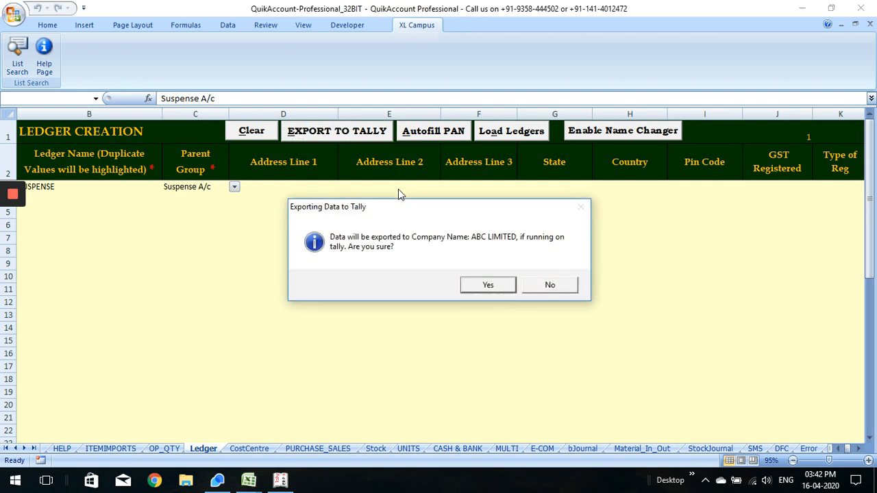
pyautogui.click(486, 286)
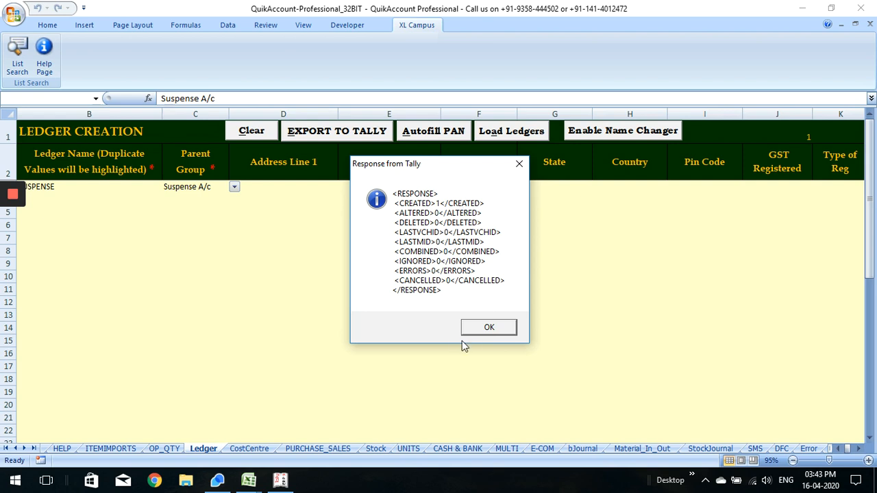
pyautogui.click(482, 329)
pyautogui.click(460, 290)
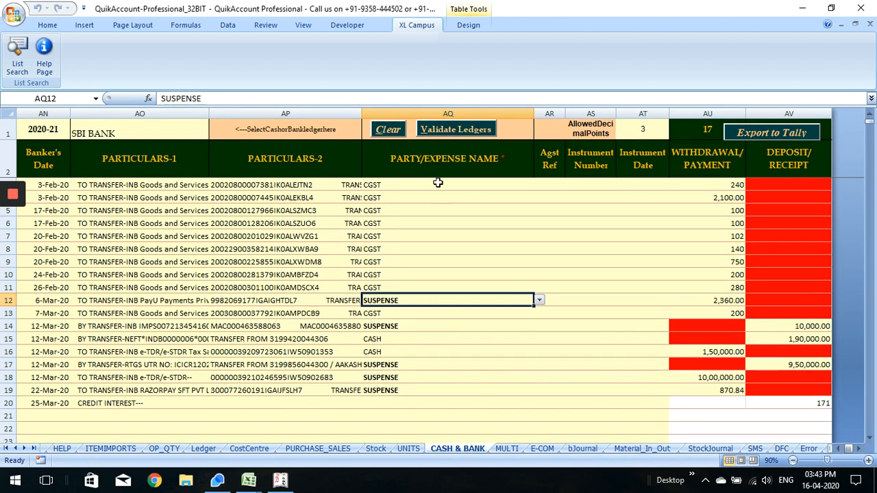
# Validate the ledgers on the CASH & BANK sheet again and set the year in AN1 to 2019-20.
pyautogui.click(450, 126)
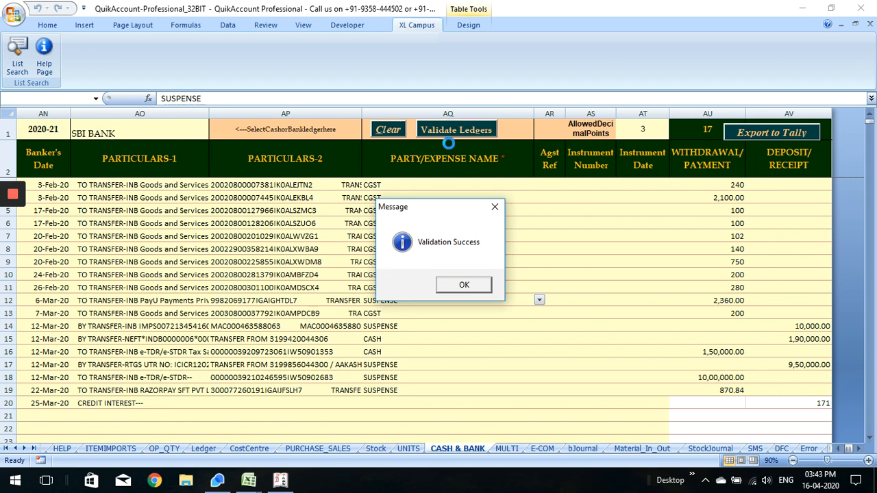
pyautogui.click(446, 284)
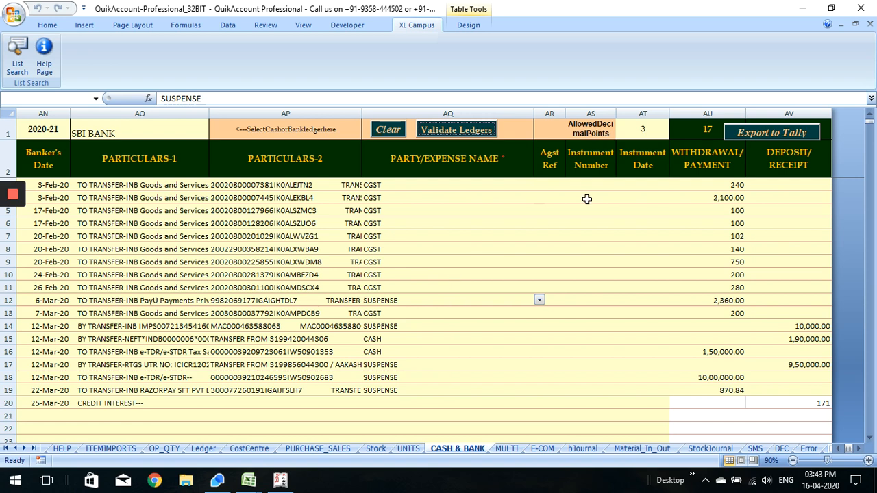
pyautogui.click(61, 133)
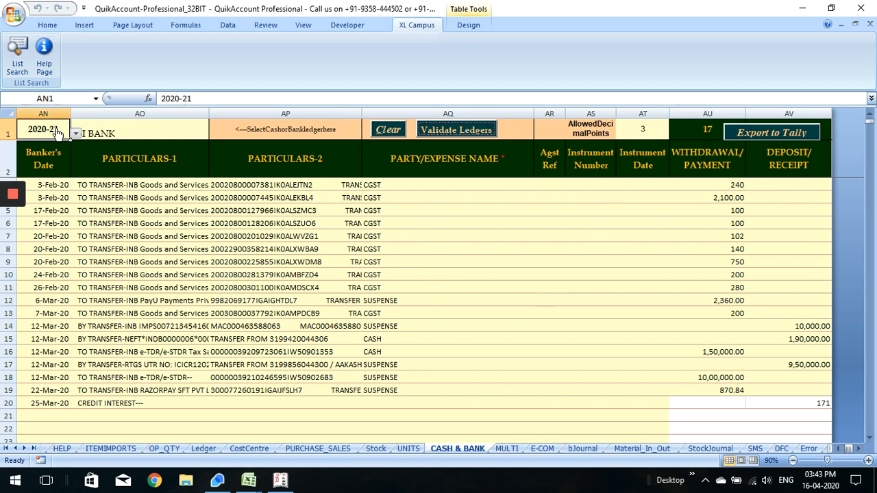
pyautogui.click(76, 134)
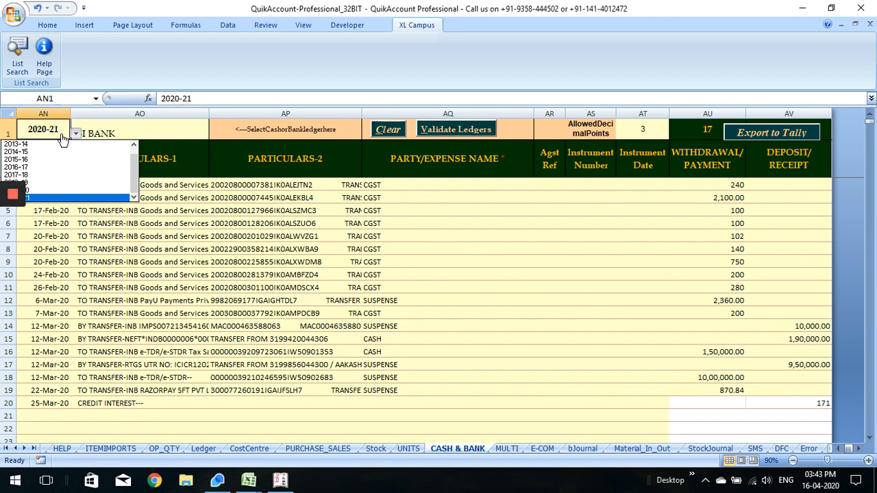
pyautogui.click(33, 195)
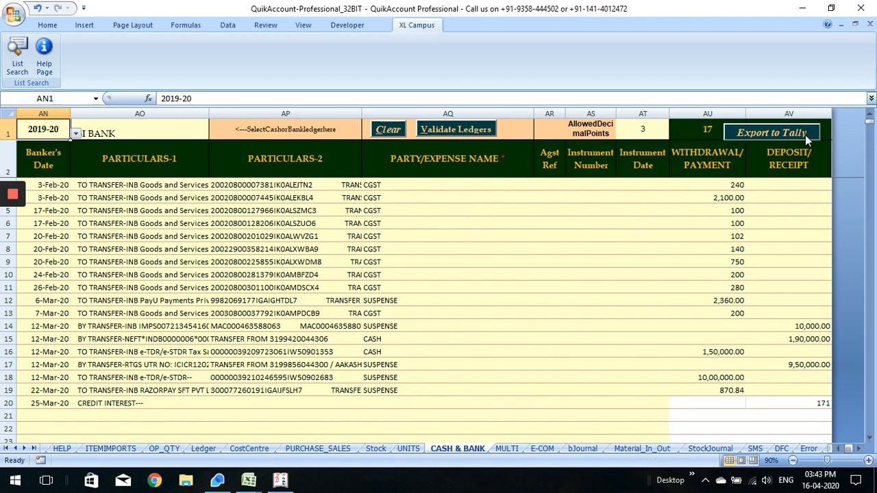
# Check the banker's date in row 8 and export the CASH & BANK entries to ABC LIMITED in Tally.
pyautogui.click(103, 252)
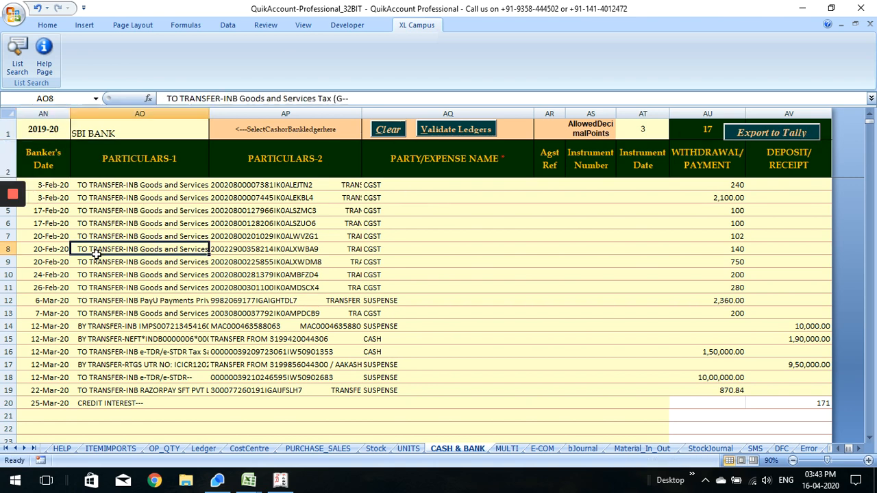
pyautogui.press('Left')
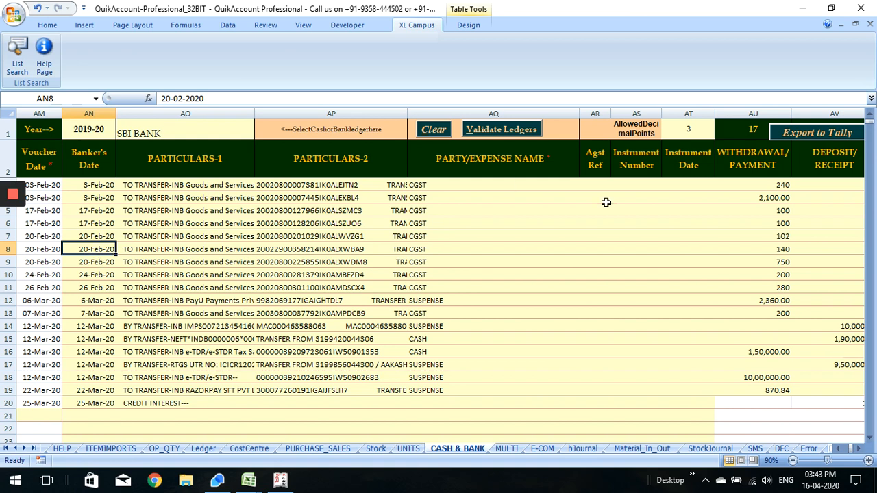
pyautogui.click(825, 132)
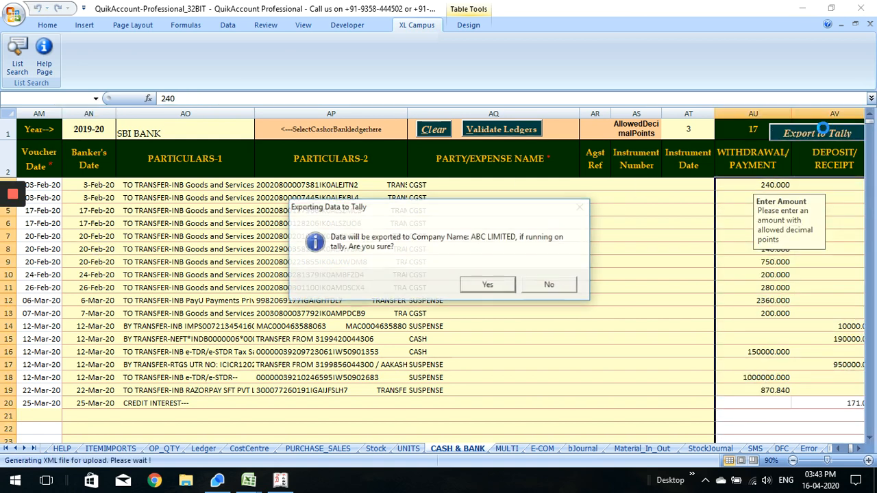
pyautogui.click(488, 285)
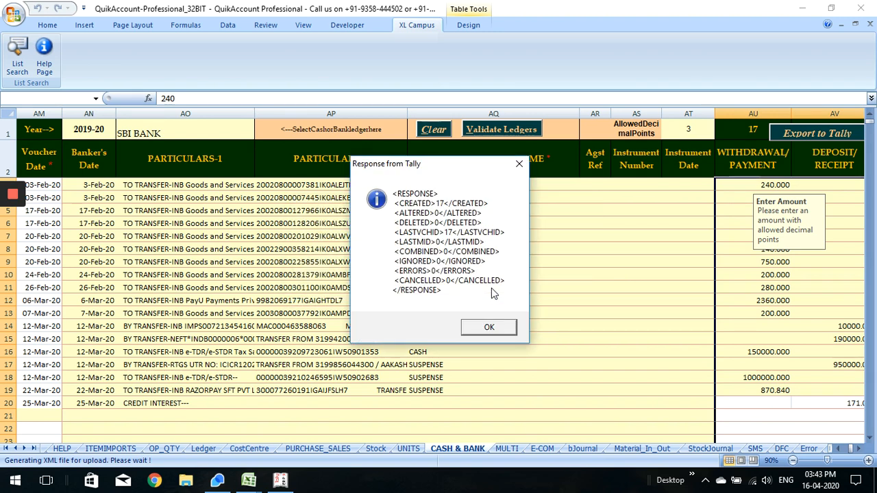
# Dismiss the export response and summary messages, switch to Tally.ERP 9 and open the SBI BANK ledger from the account books.
pyautogui.click(486, 328)
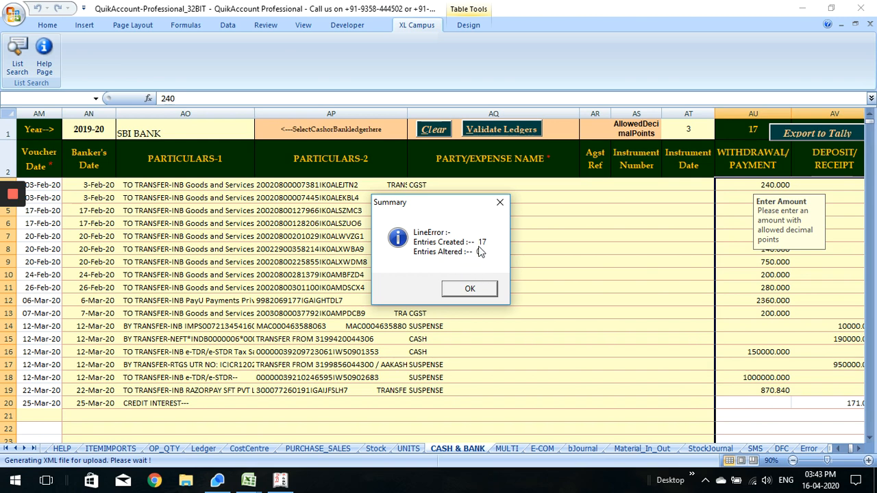
pyautogui.click(468, 288)
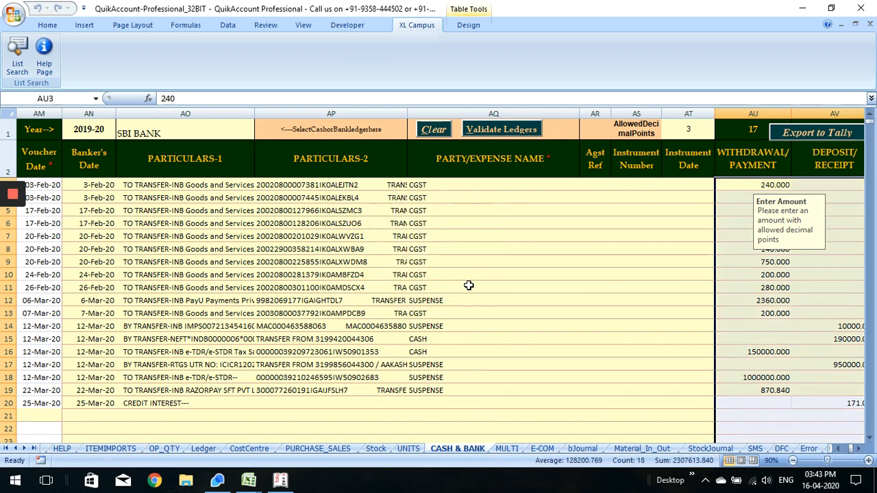
pyautogui.click(277, 481)
pyautogui.press('d')
pyautogui.press('a')
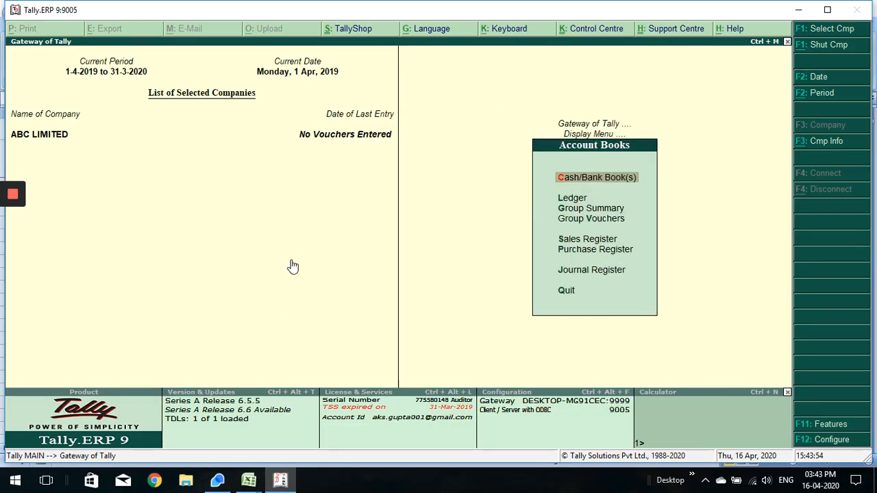
pyautogui.write('lBAN')
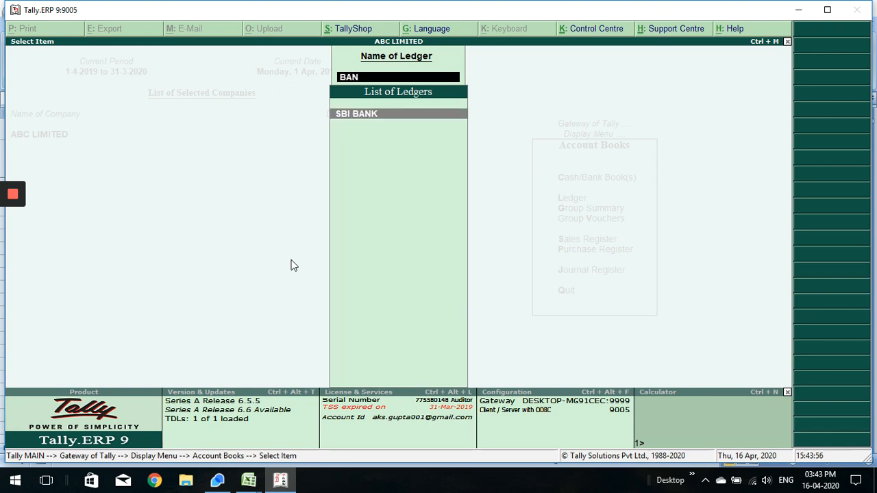
pyautogui.press('Return')
# Set the start of the SBI BANK ledger's period to 1-Apr-2019, keeping 22-Mar-2020 as its end.
pyautogui.press('F2')
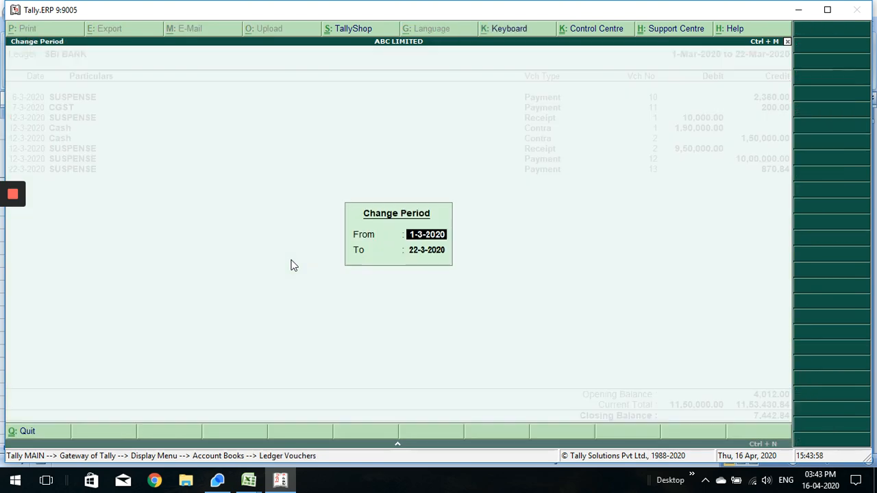
pyautogui.press('BackSpace')
pyautogui.press('Return')
pyautogui.press('Return')
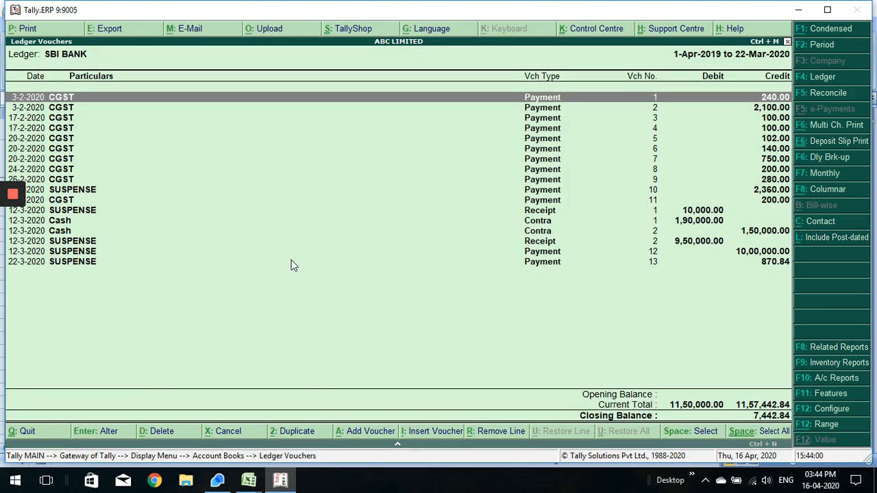
# Review payment vouchers 1 to 4 and the narration of voucher 4, and return to the ledger without saving.
pyautogui.press('Return')
pyautogui.press('pagedown')
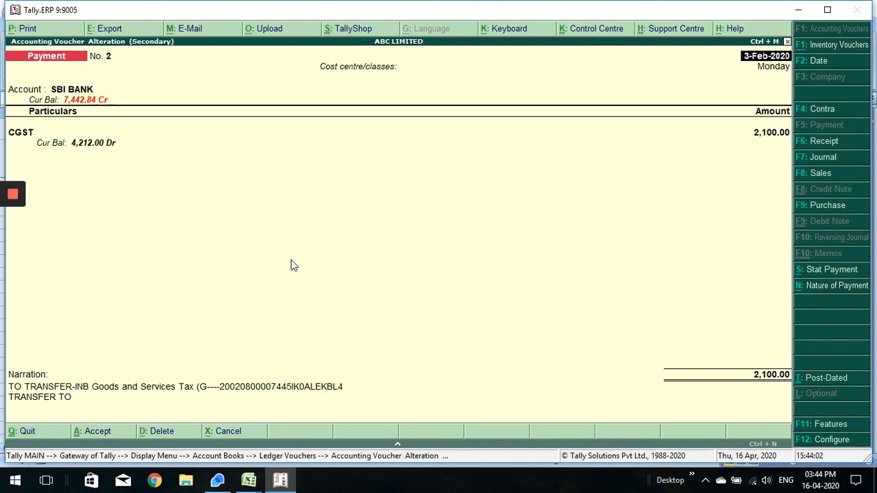
pyautogui.press('pagedown')
pyautogui.press('pagedown')
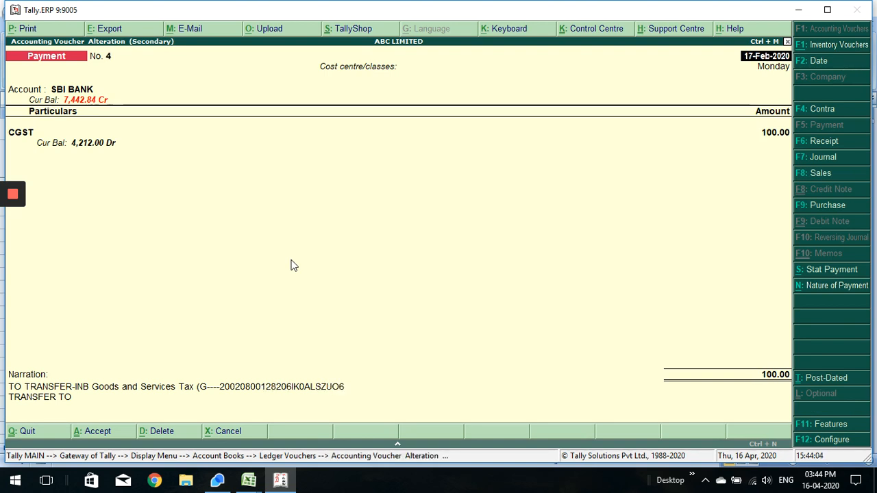
pyautogui.click(109, 397)
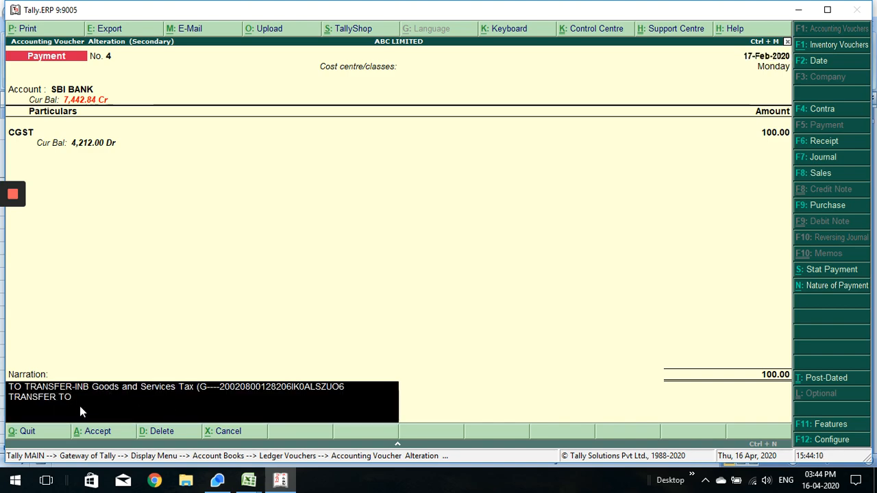
pyautogui.press('Escape')
pyautogui.press('Escape')
pyautogui.press('y')
# Examine the Cash contra voucher No. 1 of 12-Mar-2020 and its narration, and return to the SBI BANK ledger.
pyautogui.press('Down')
pyautogui.press('Down')
pyautogui.press('Down')
pyautogui.press('Down')
pyautogui.press('Down')
pyautogui.press('Down')
pyautogui.press('Down')
pyautogui.press('Down')
pyautogui.press('Down')
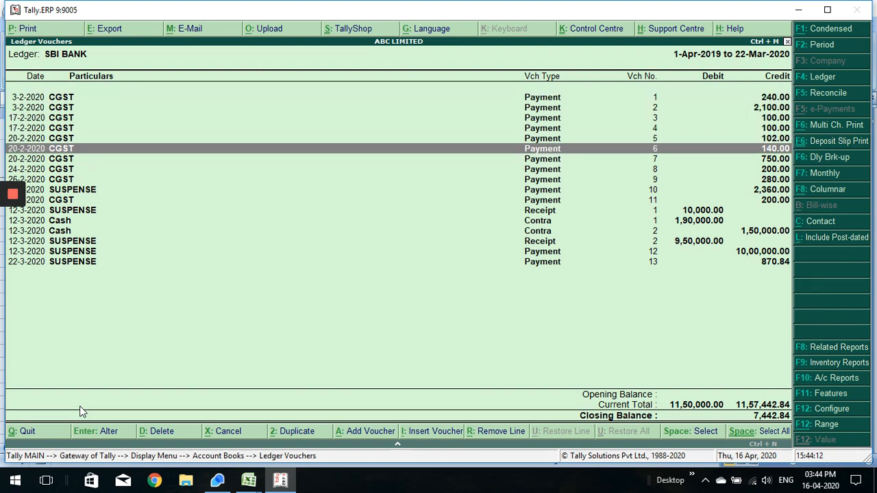
pyautogui.press('Down')
pyautogui.press('Down')
pyautogui.press('Down')
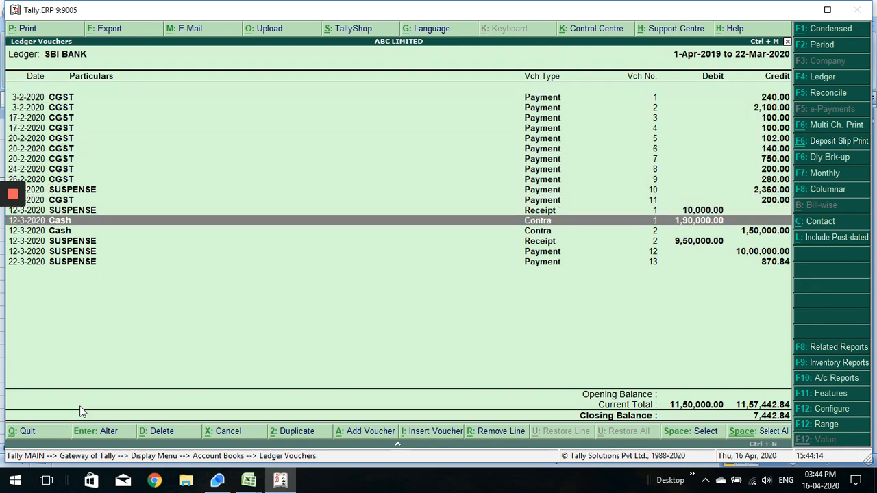
pyautogui.press('Return')
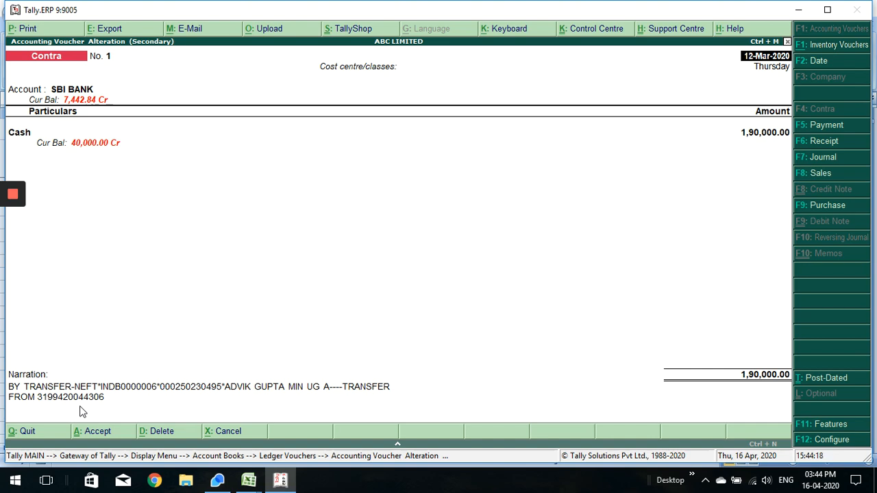
pyautogui.press('pagedown')
pyautogui.press('Escape')
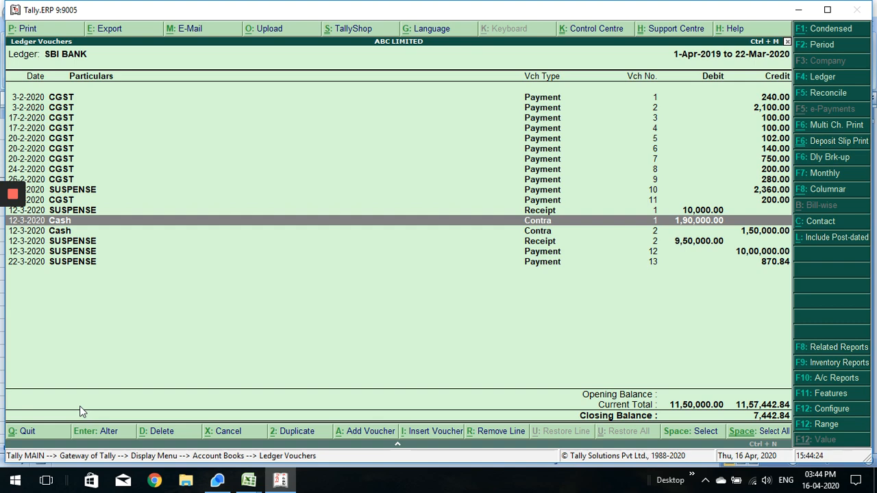
# Return to the CASH & BANK sheet in QuikAccount, and switch to Chrome to open the website quick2tally.com.
pyautogui.click(248, 482)
pyautogui.click(407, 428)
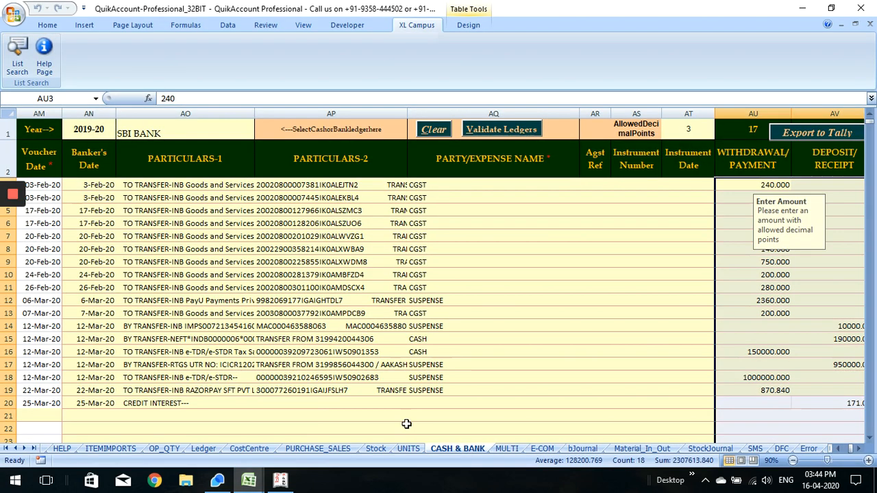
pyautogui.click(154, 481)
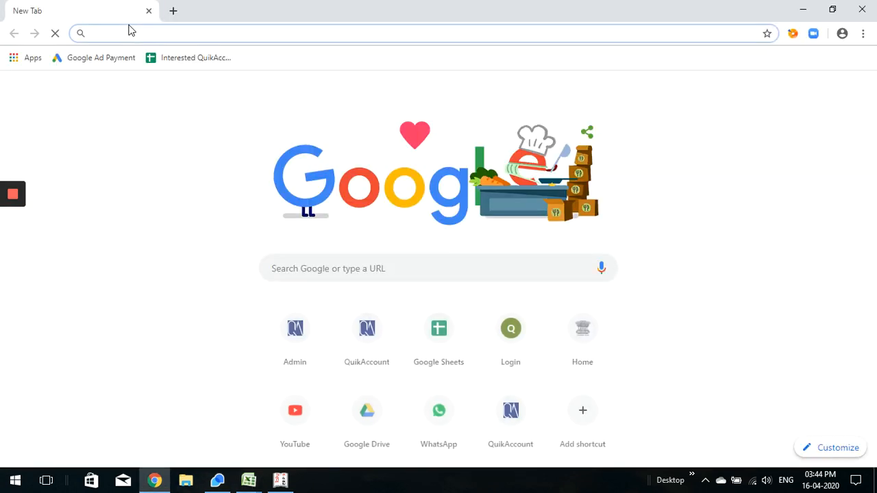
pyautogui.write('QUICK2')
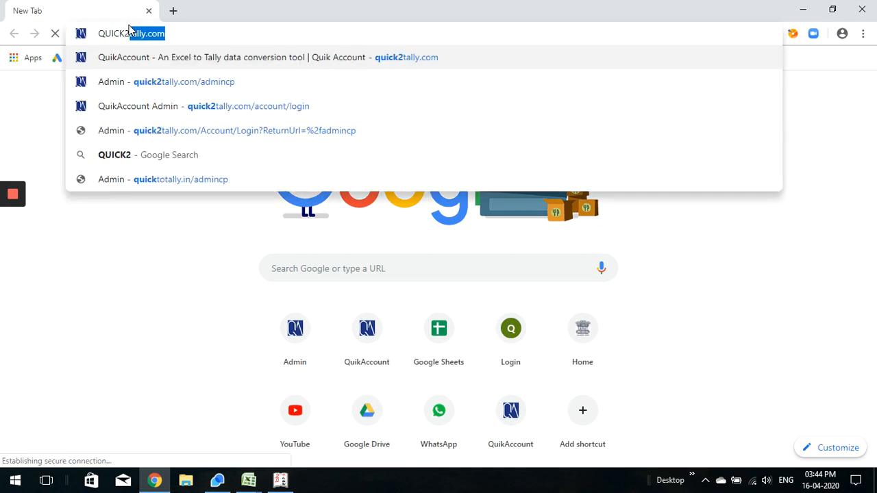
pyautogui.press('Return')
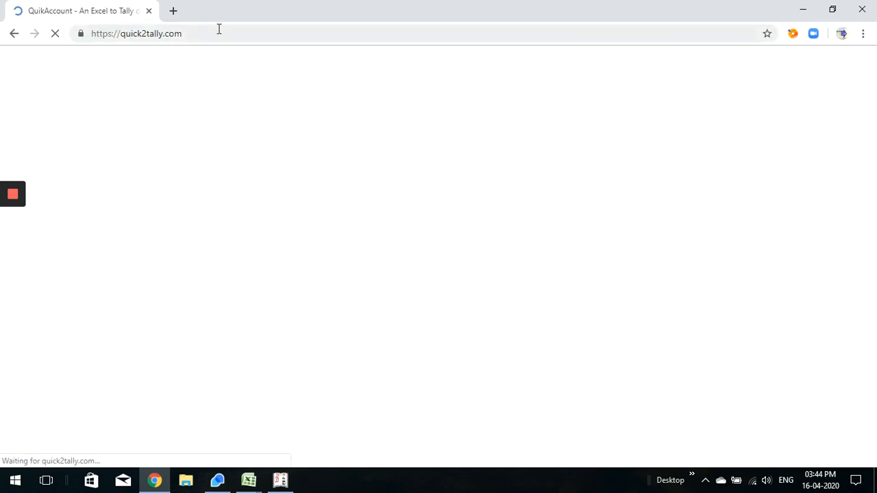
pyautogui.click(217, 34)
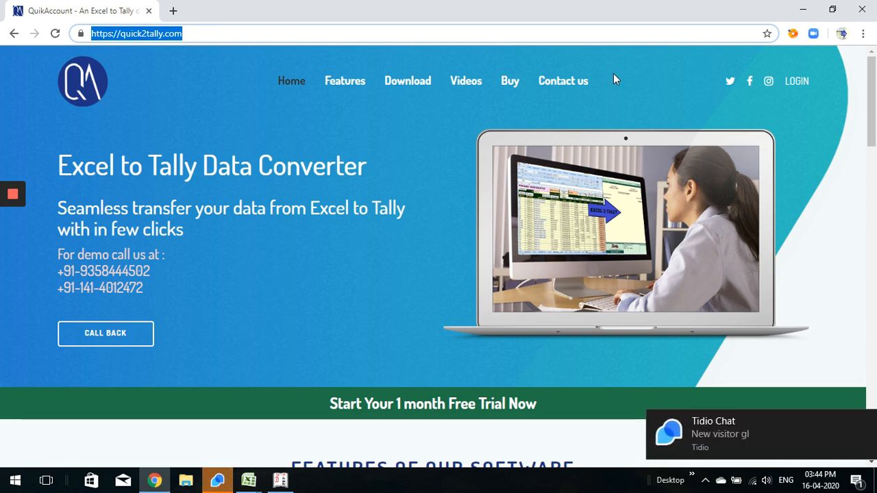
pyautogui.moveTo(13, 196)
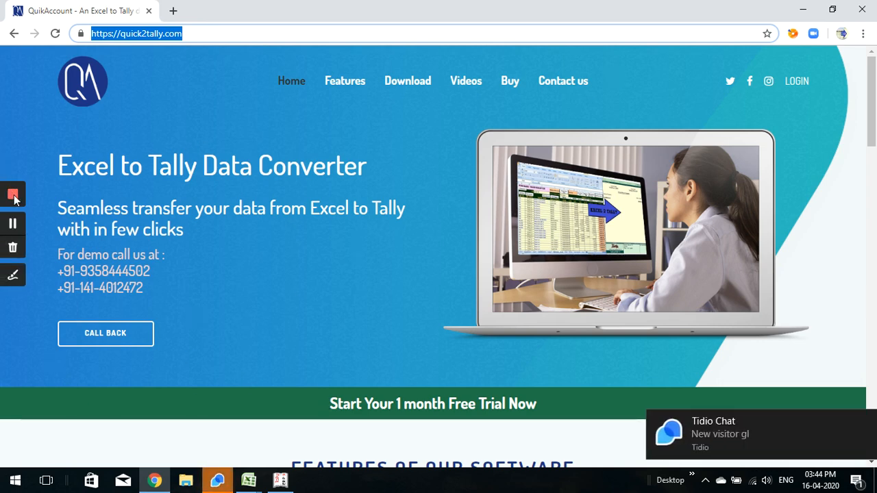